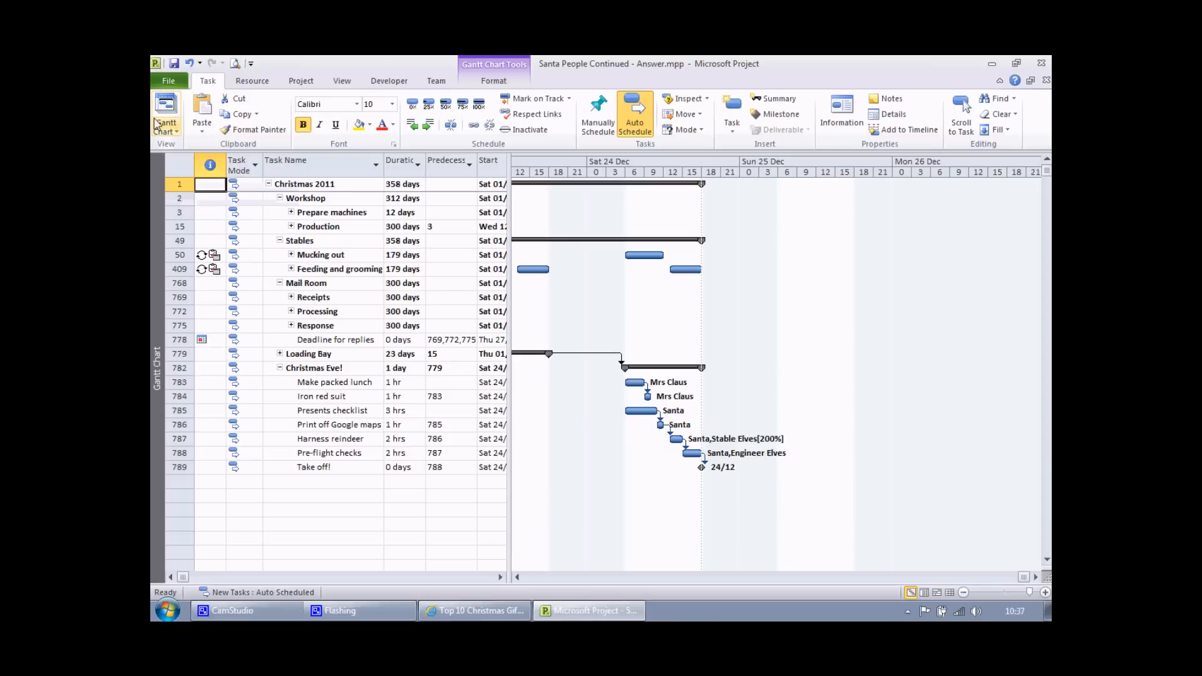
- Display the Resource Sheet and open the custom field definitions for resource fields of type Text
left_click(178, 133)
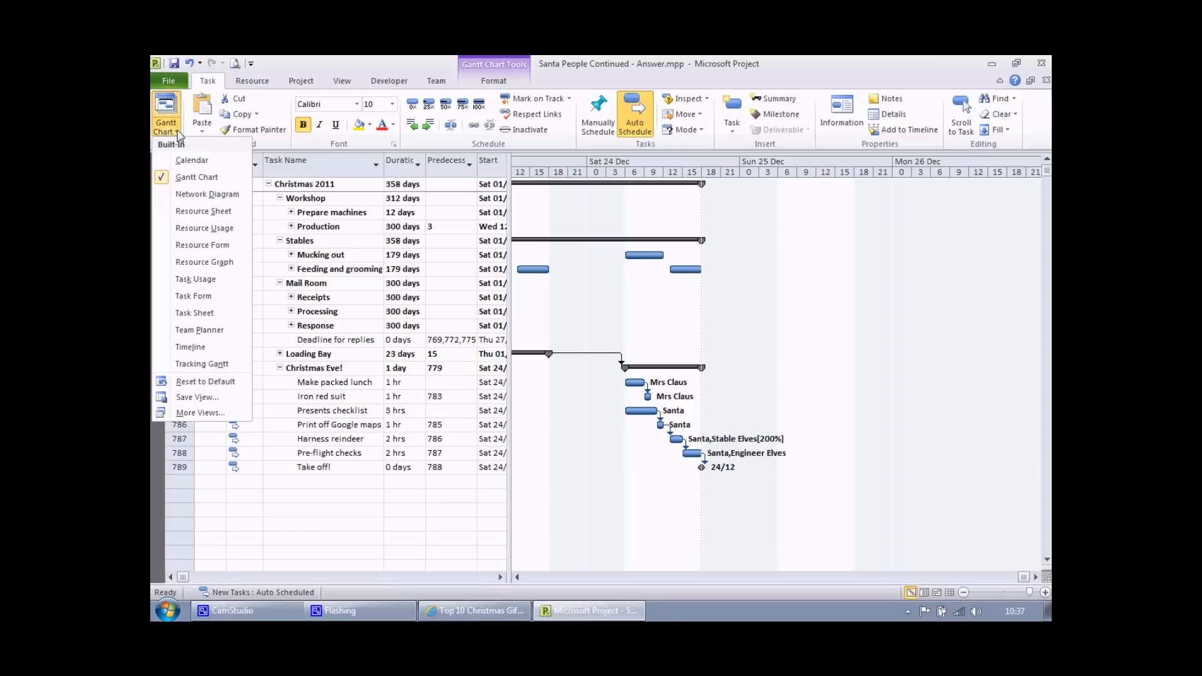
left_click(193, 214)
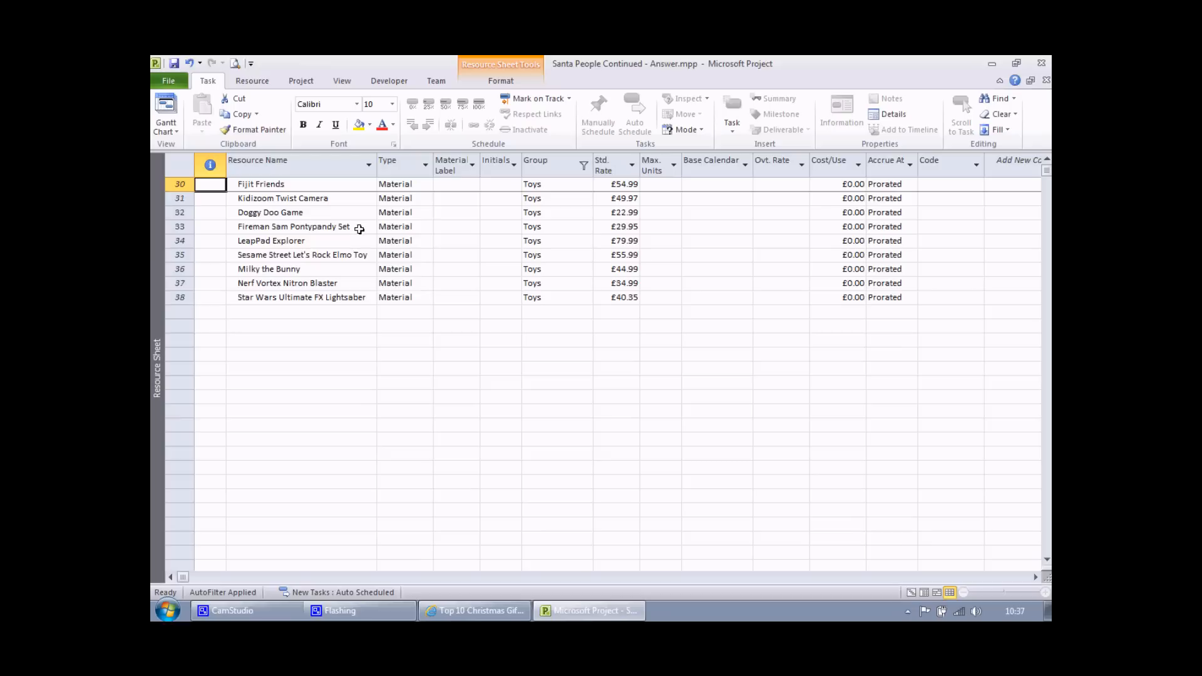
left_click(306, 85)
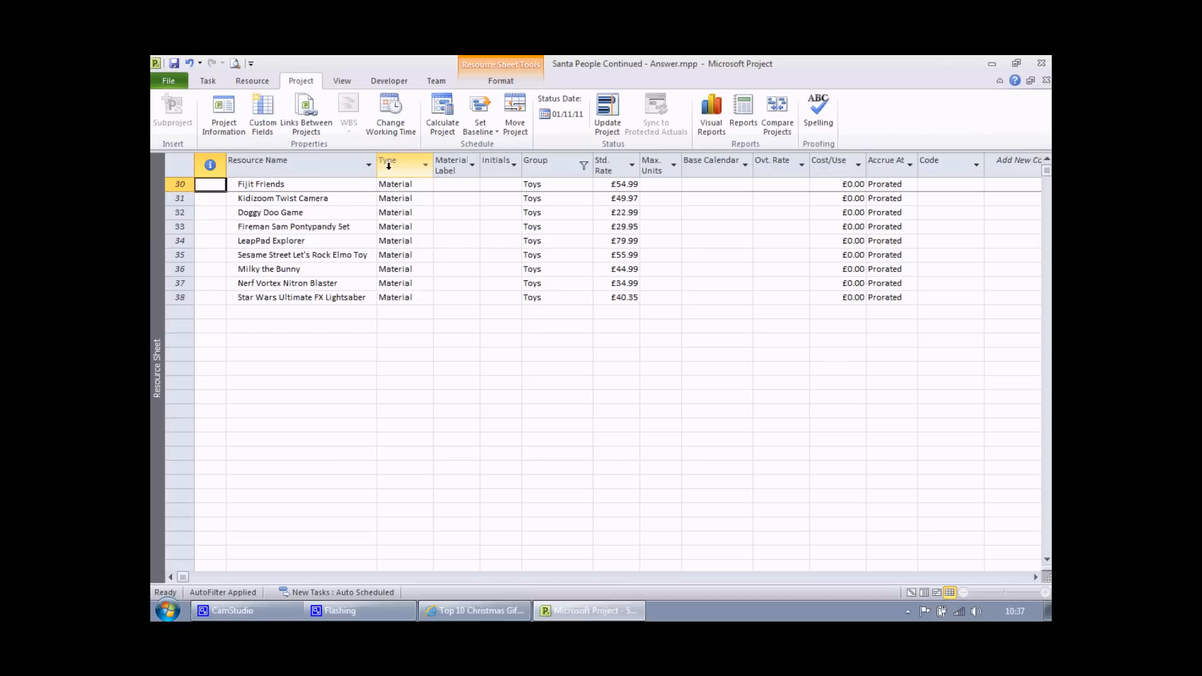
right_click(389, 166)
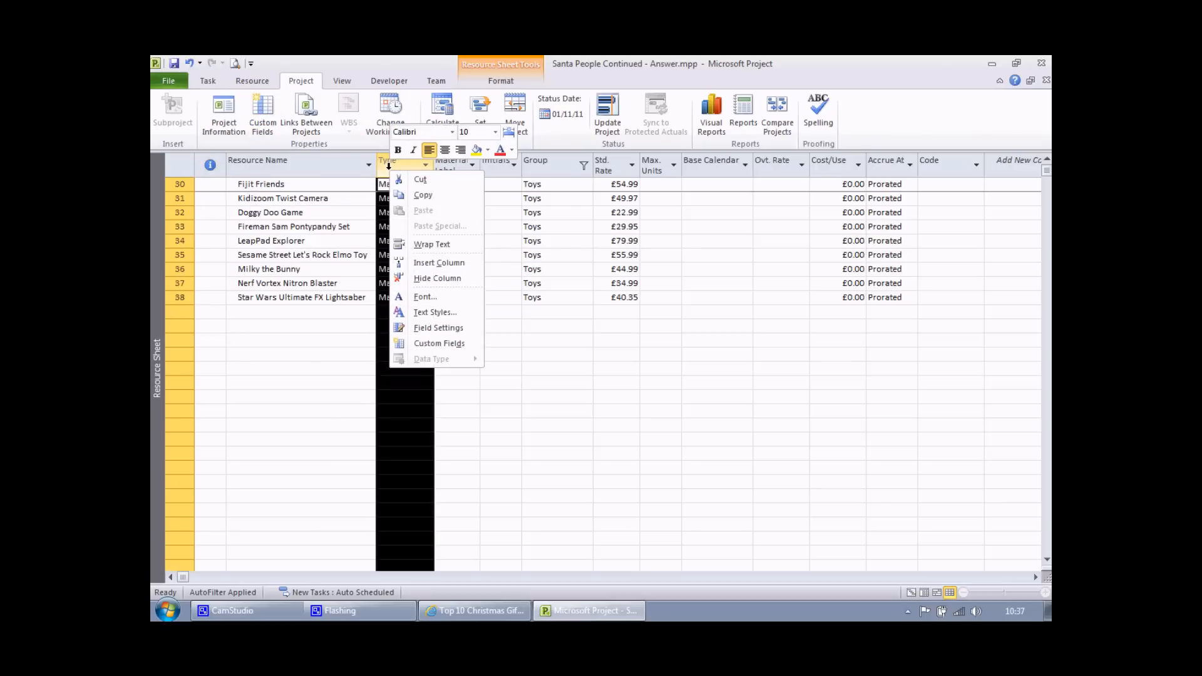
left_click(435, 345)
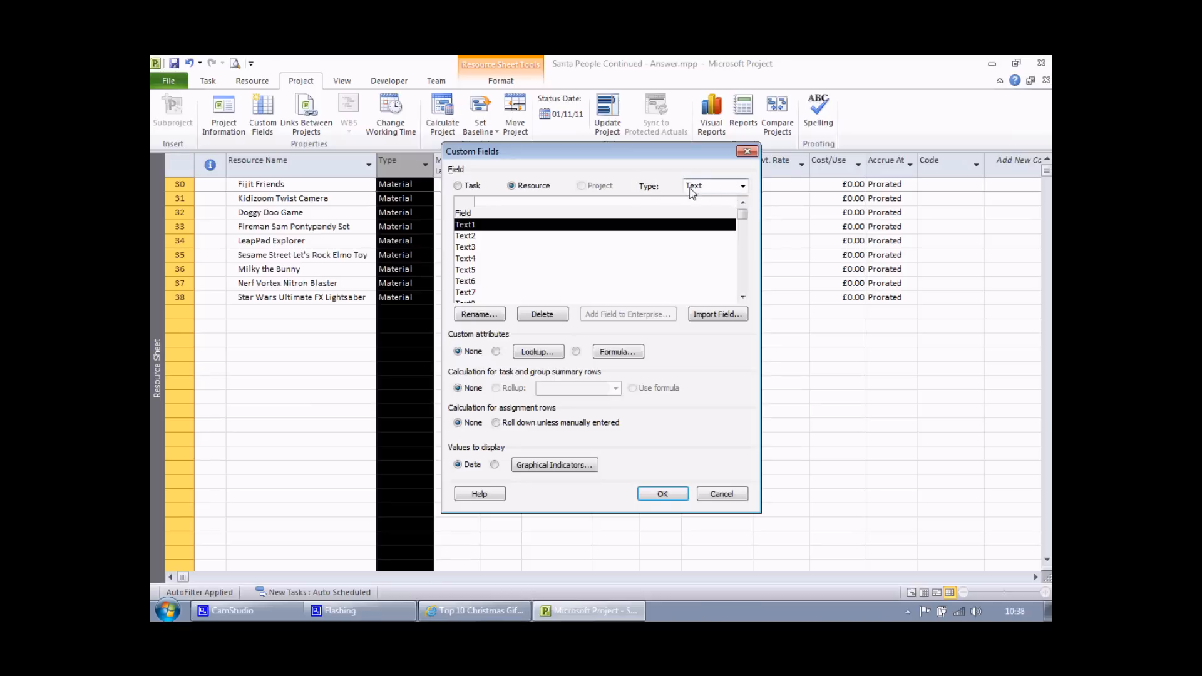
left_click(743, 187)
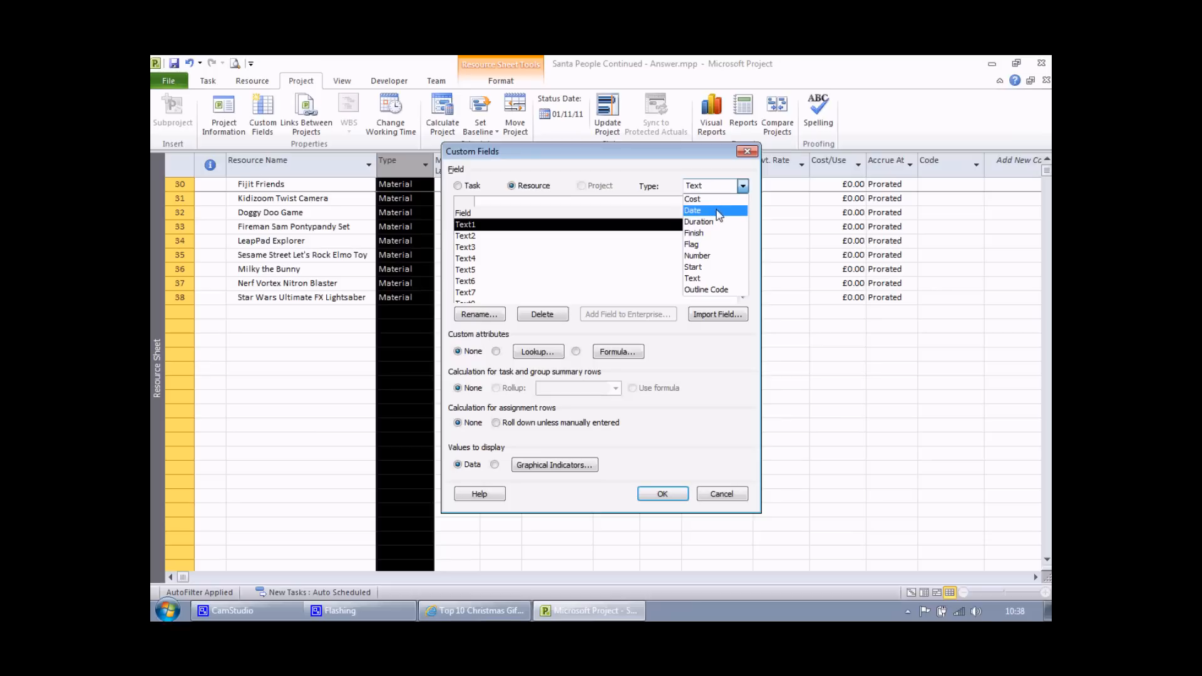
left_click(697, 280)
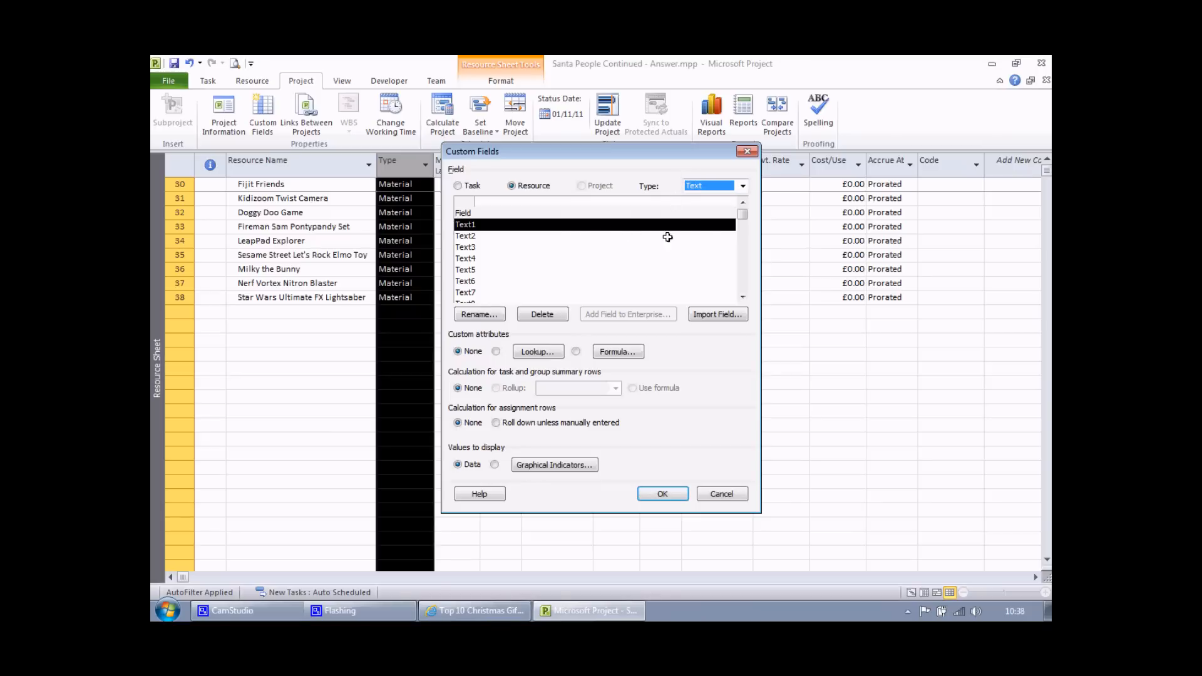
- Rename the custom resource field Text1 as "Toy description" and accept the custom field settings
left_click(482, 247)
left_click(482, 257)
left_click_drag(745, 219, 744, 271)
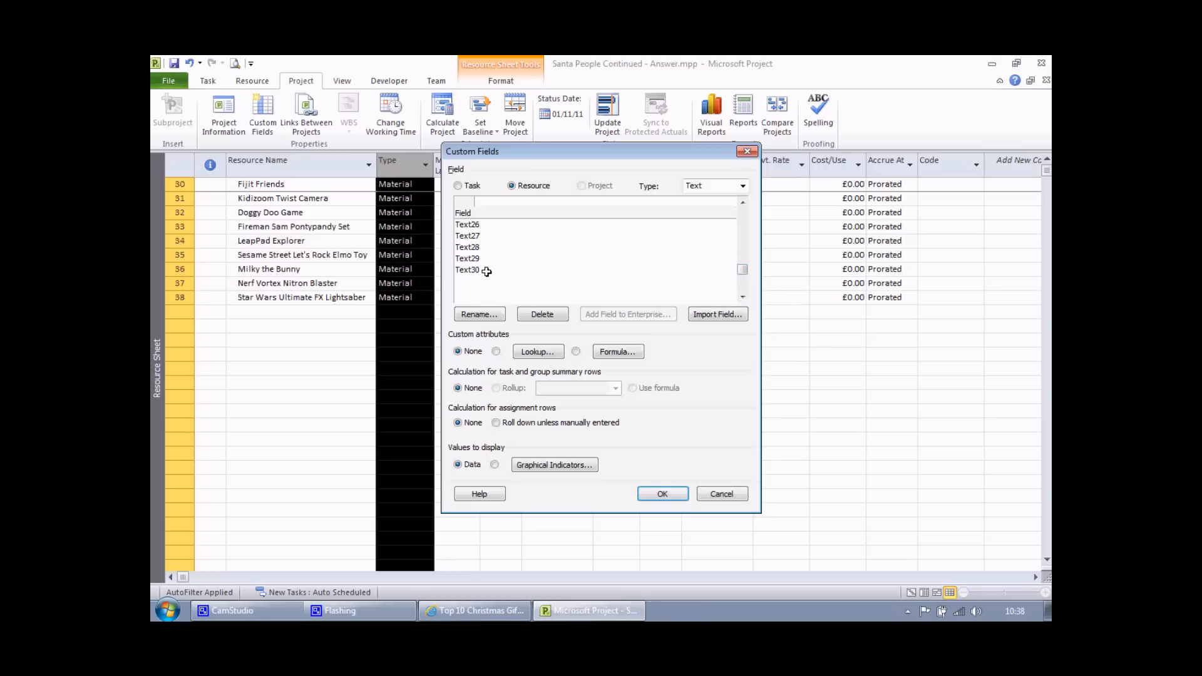
left_click_drag(743, 269, 751, 231)
left_click(484, 225)
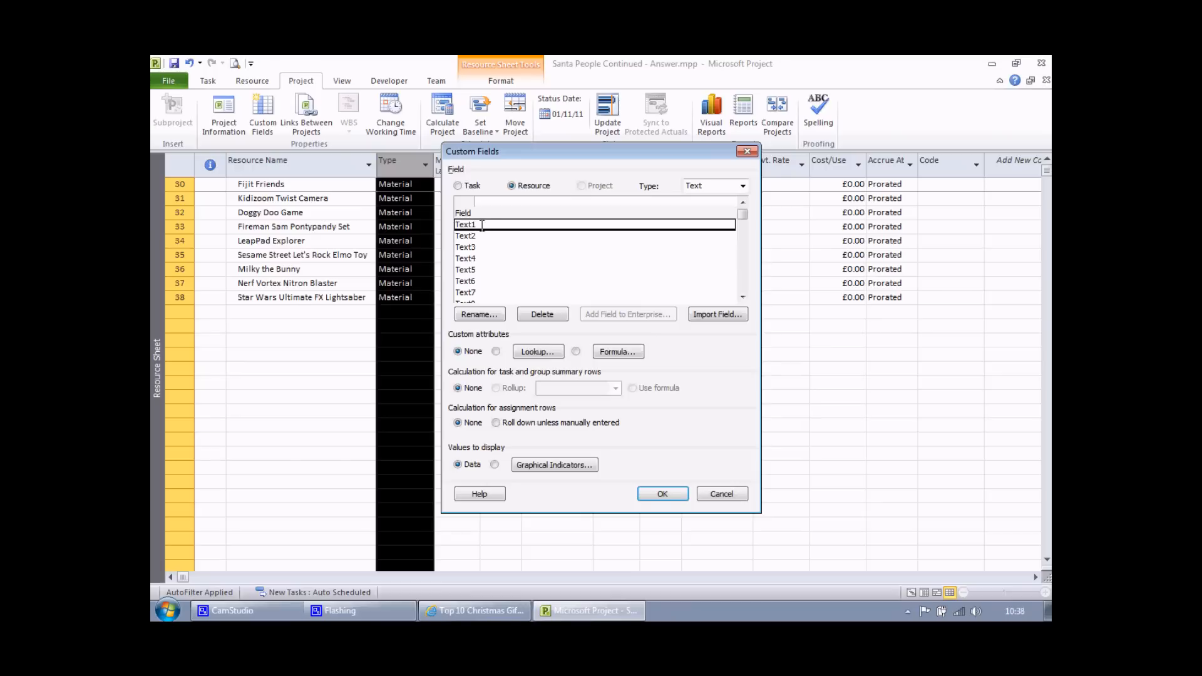
left_click(474, 318)
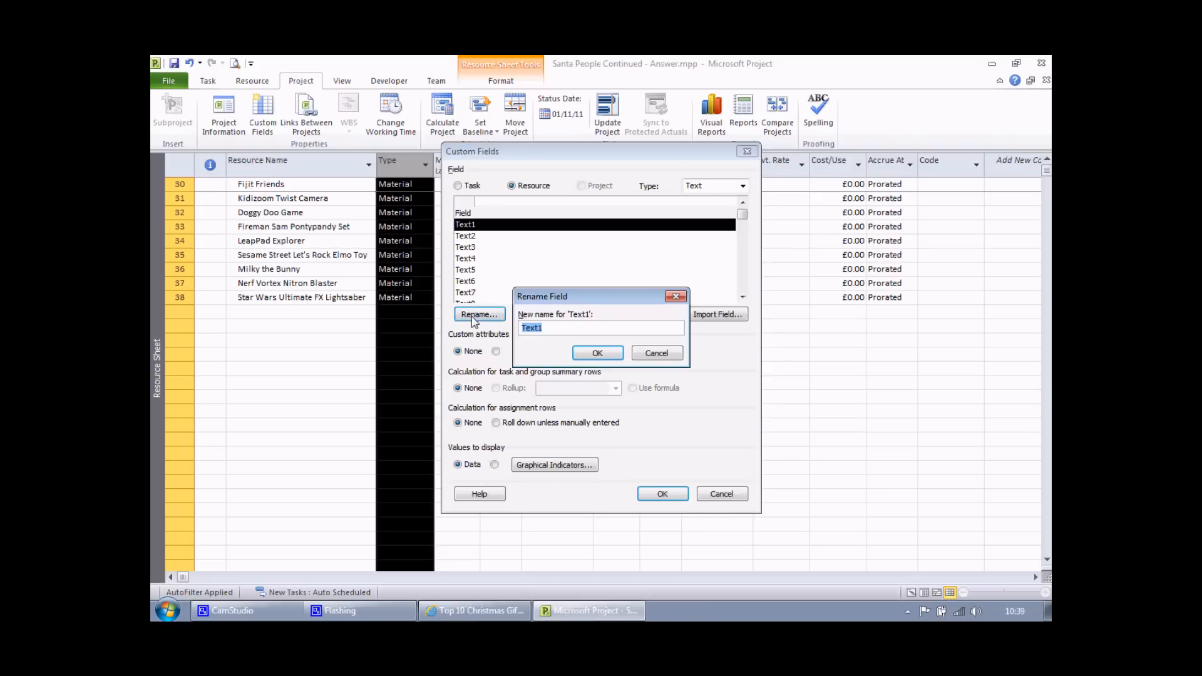
type("Toy description")
left_click(598, 354)
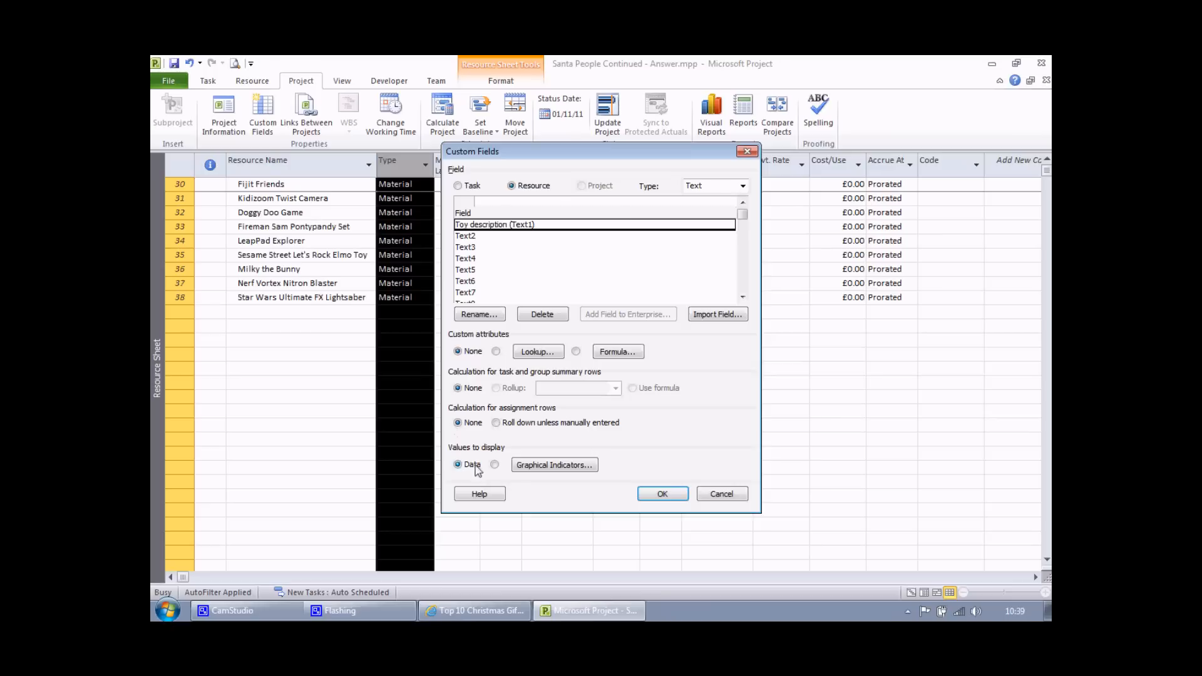
left_click(662, 495)
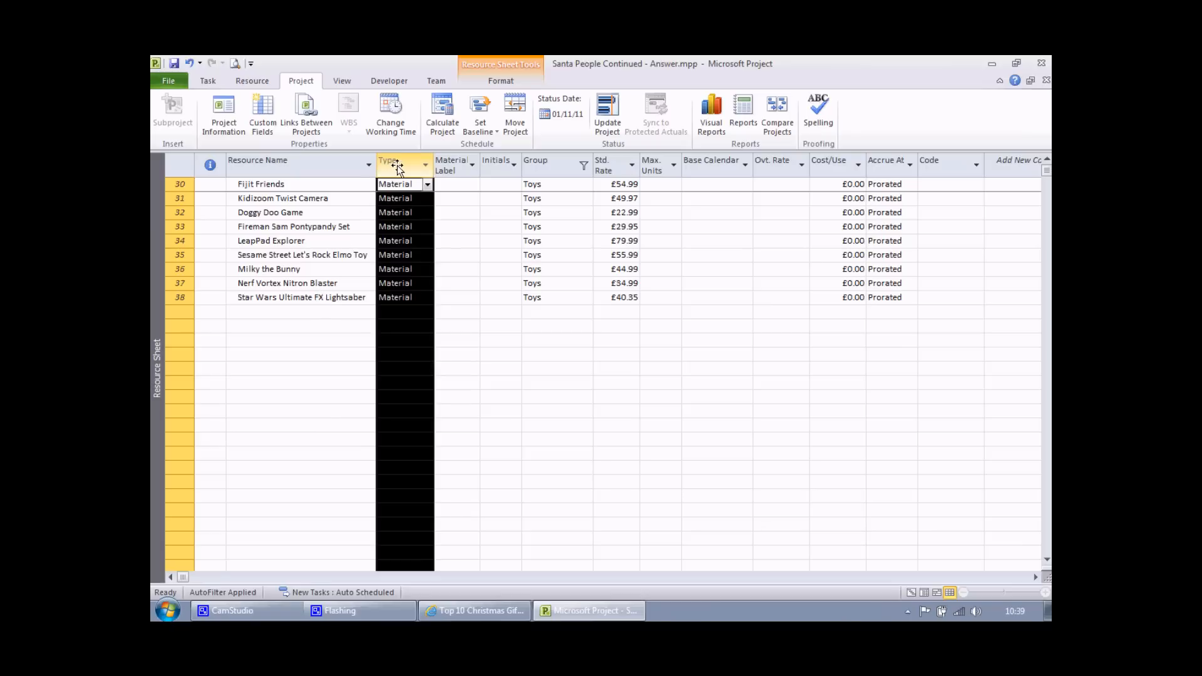
- Insert the Toy description (Text1) column before the Type column and widen it to fit its heading on one line
mouse_move(395, 165)
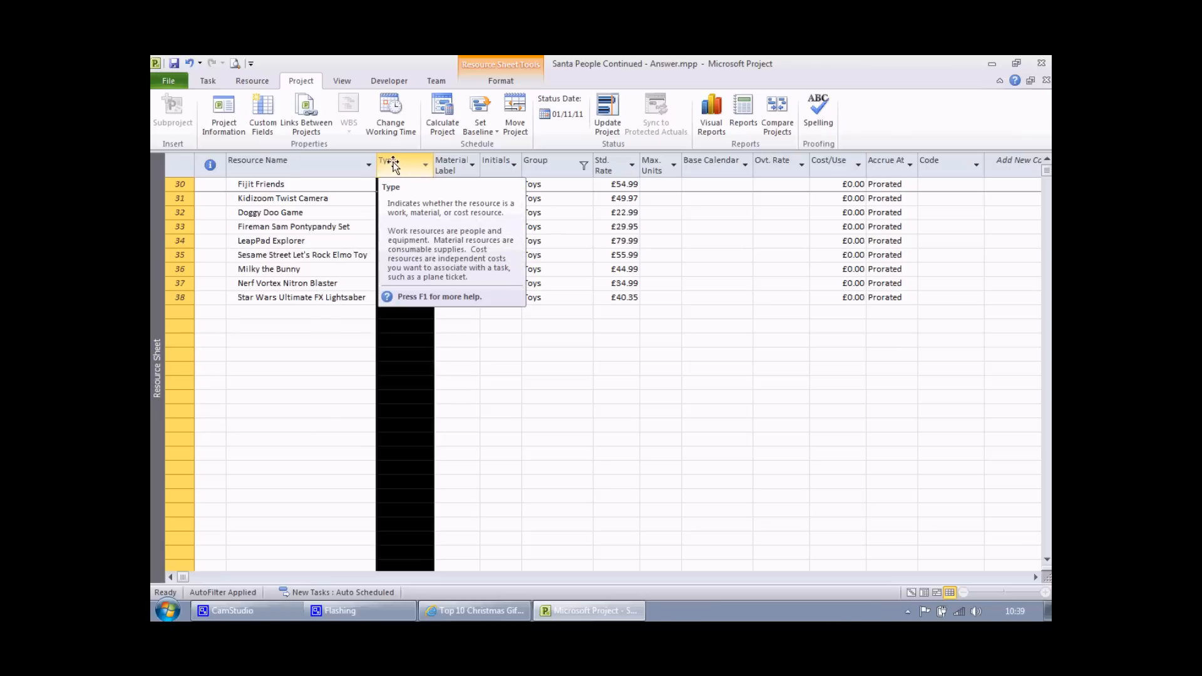
right_click(398, 166)
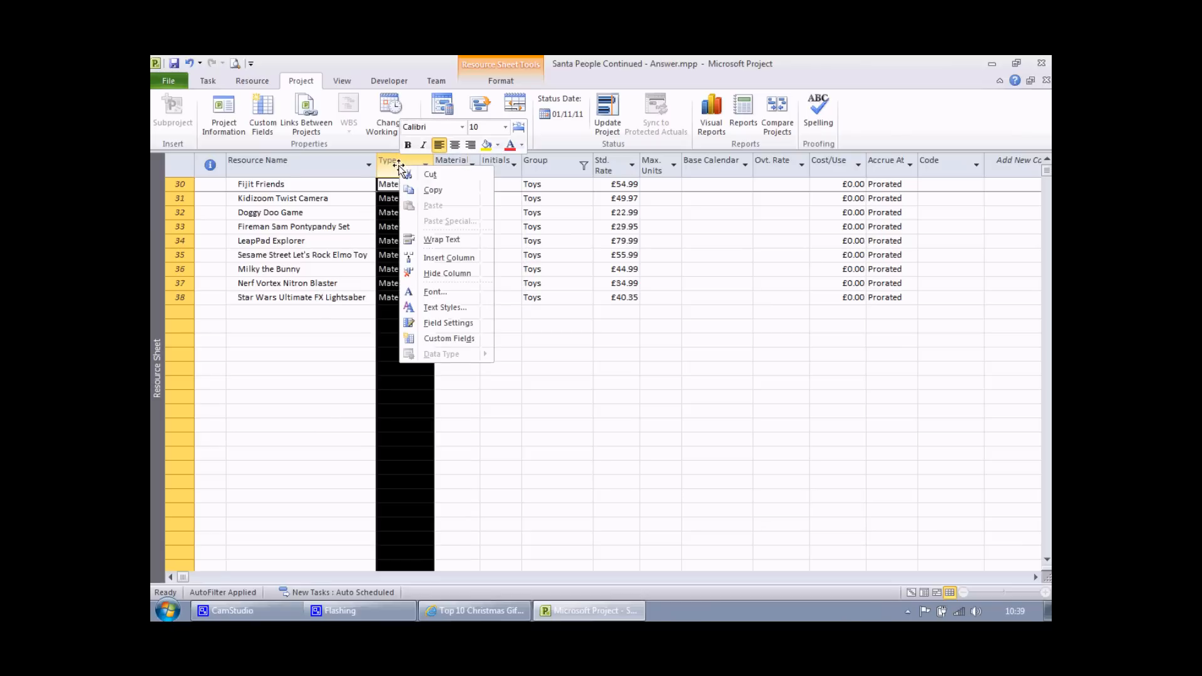
left_click(449, 259)
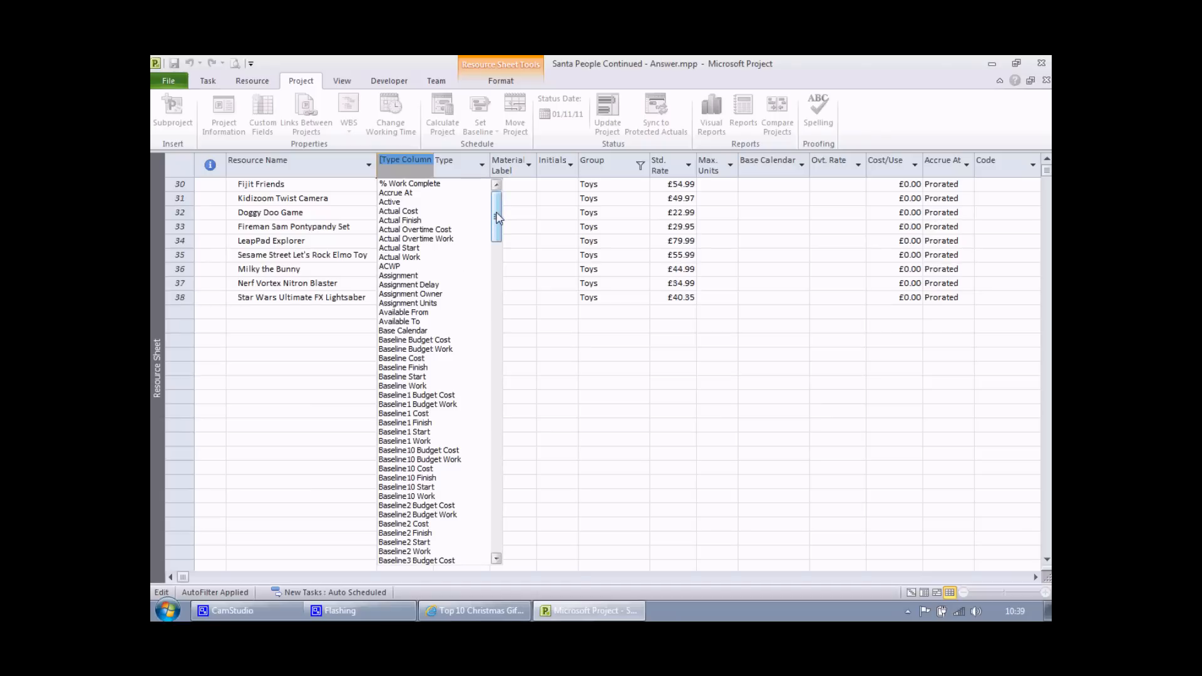
left_click_drag(497, 217, 496, 500)
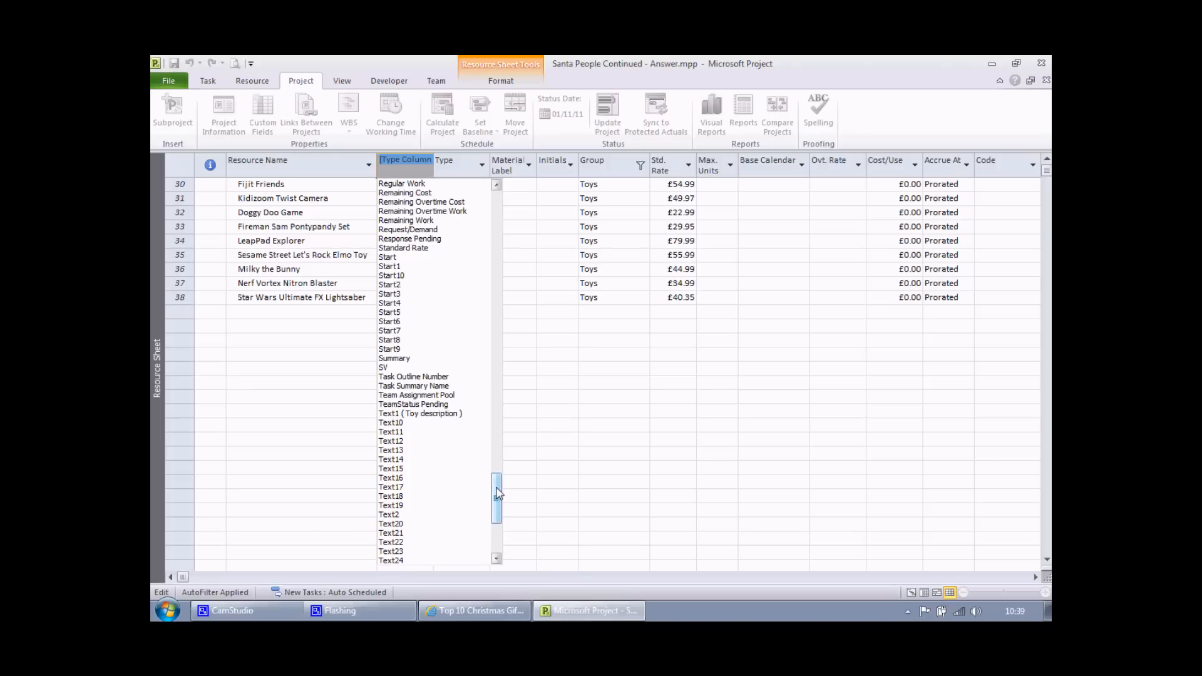
left_click_drag(498, 494, 496, 525)
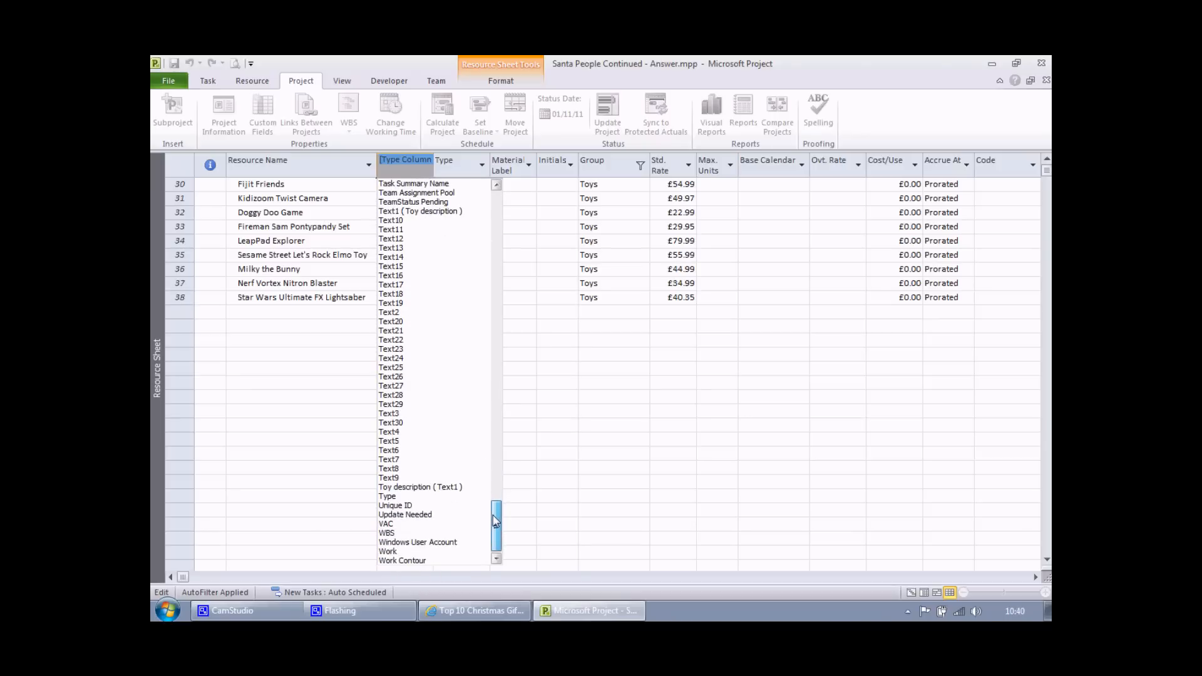
left_click(410, 489)
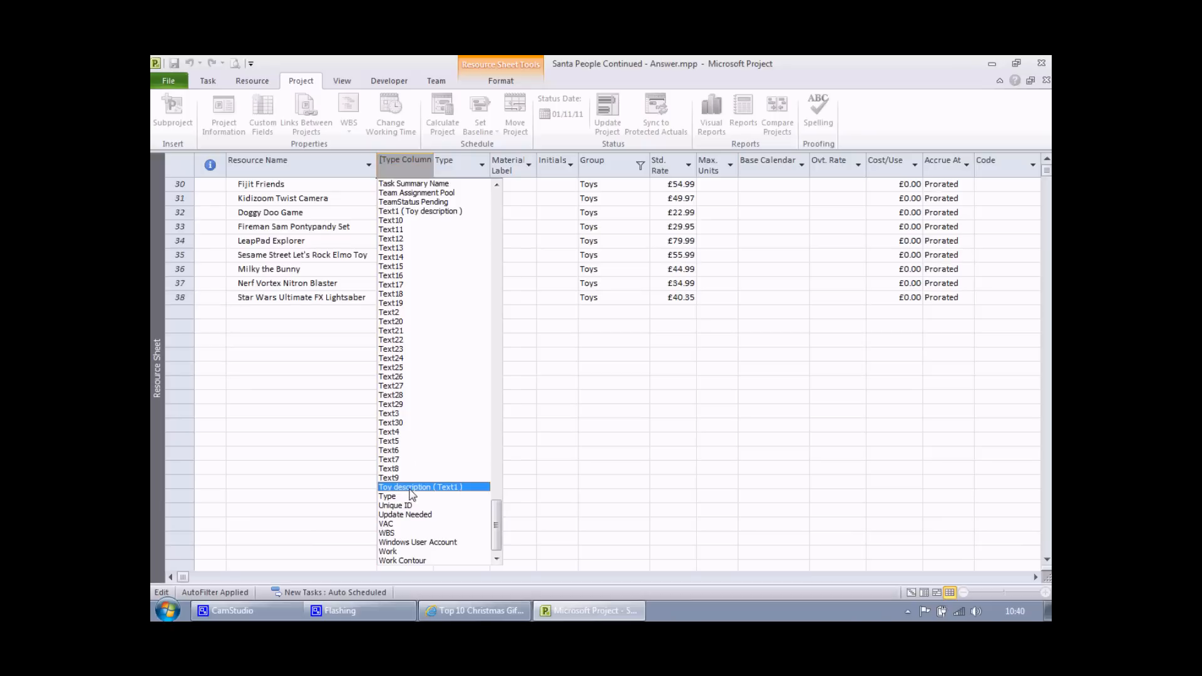
left_click(410, 488)
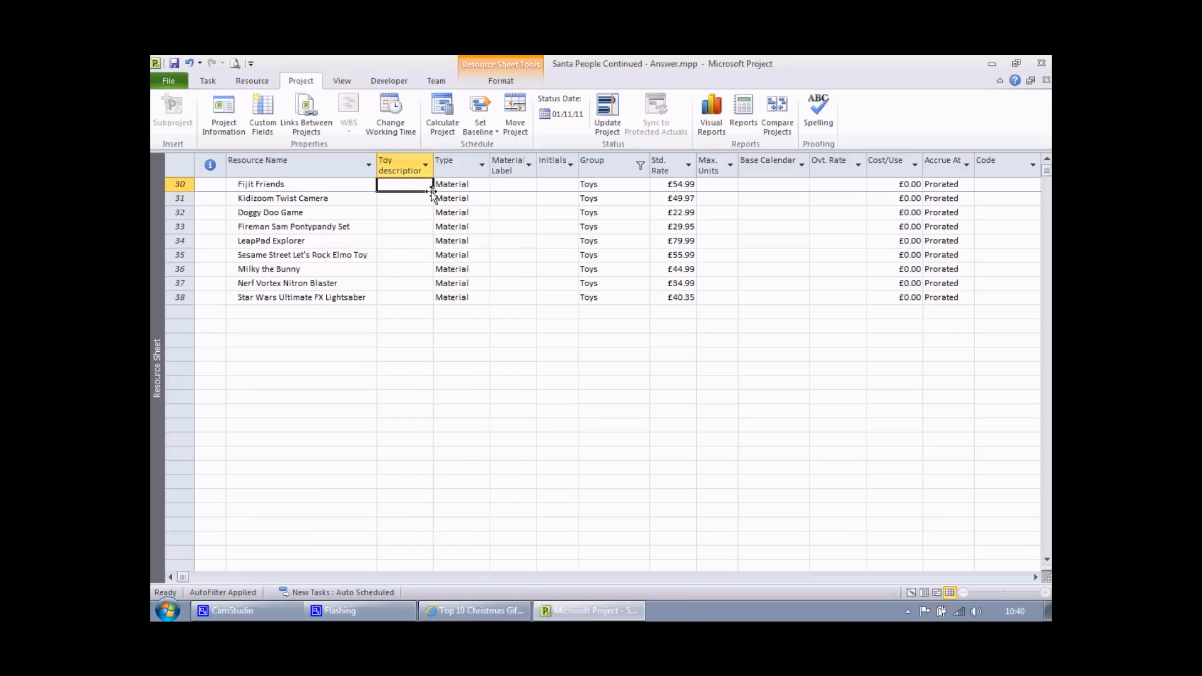
left_click_drag(433, 175, 489, 174)
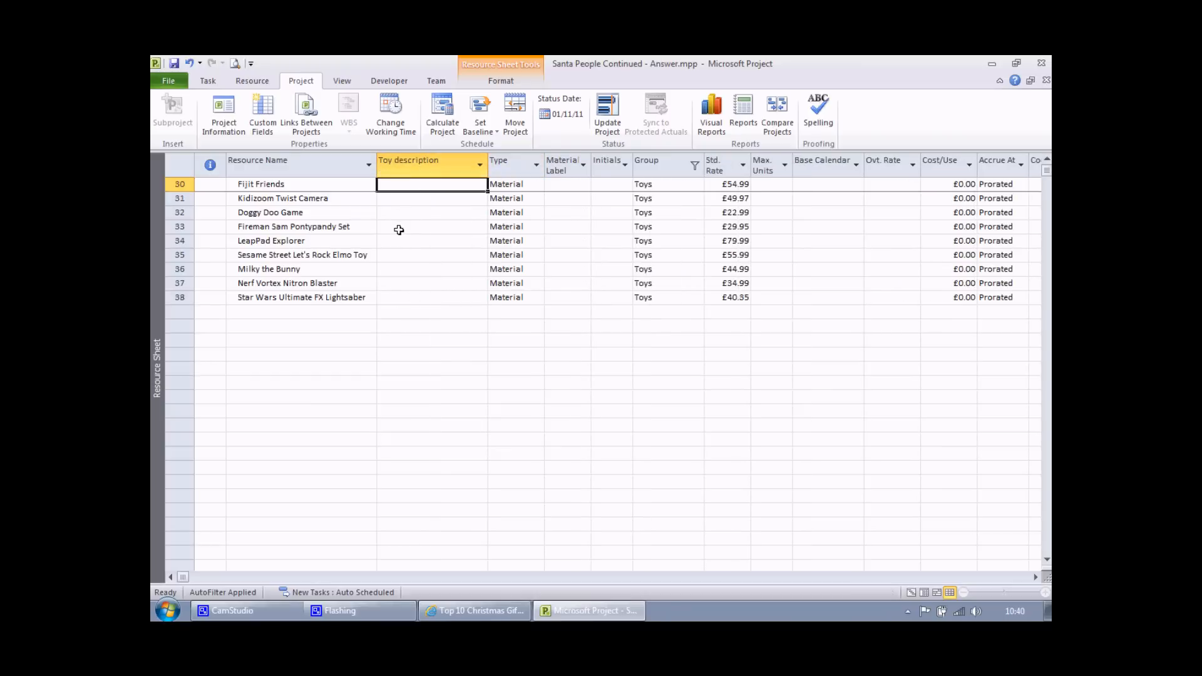
- Enter "Make a dog do a poo." as the toy description of the Doggy Doo Game resource
left_click(322, 215)
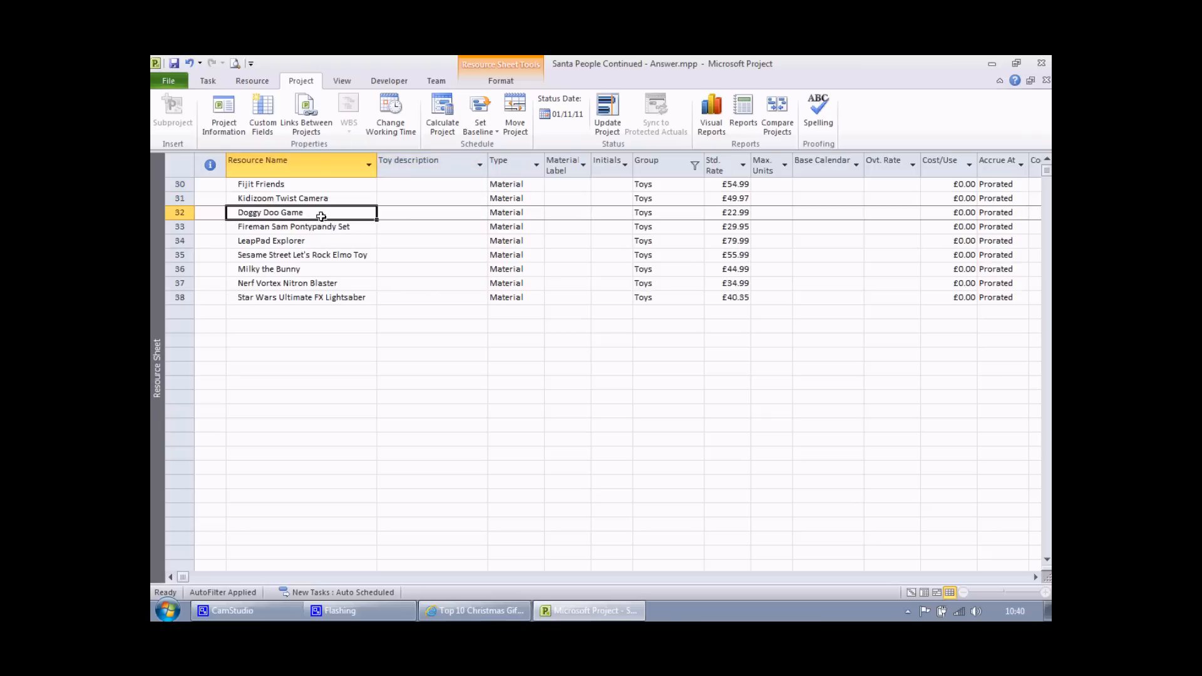
left_click(412, 213)
type("Mak")
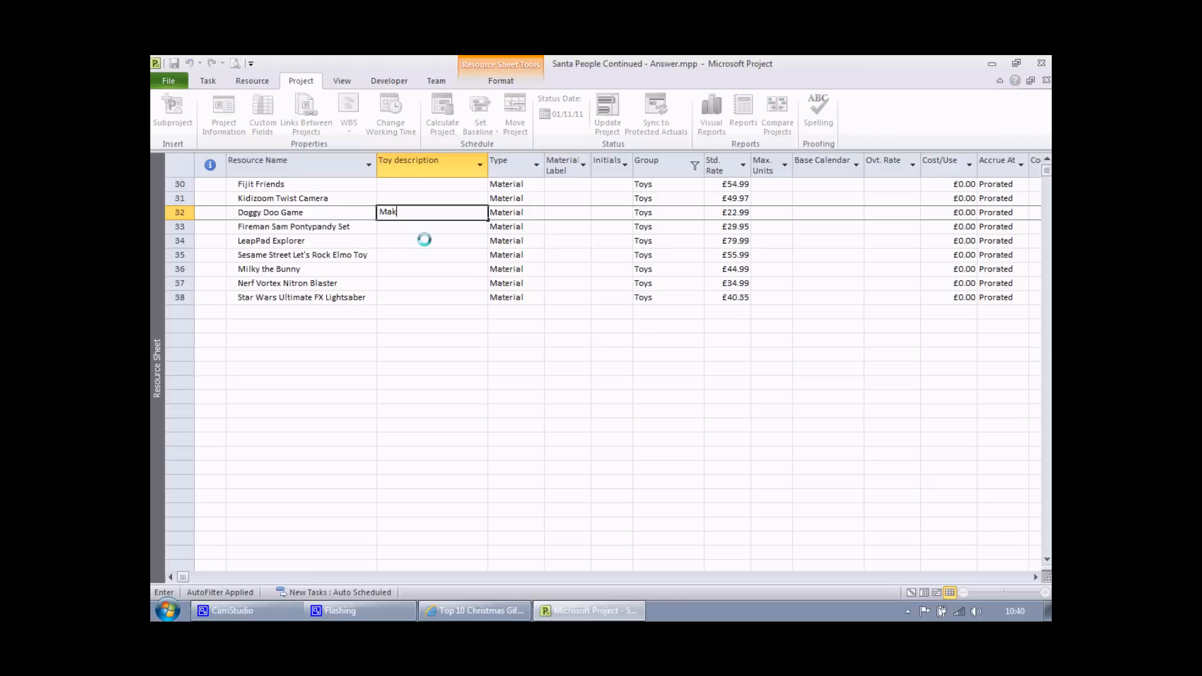
type("e a dog do a poo.")
key("Return")
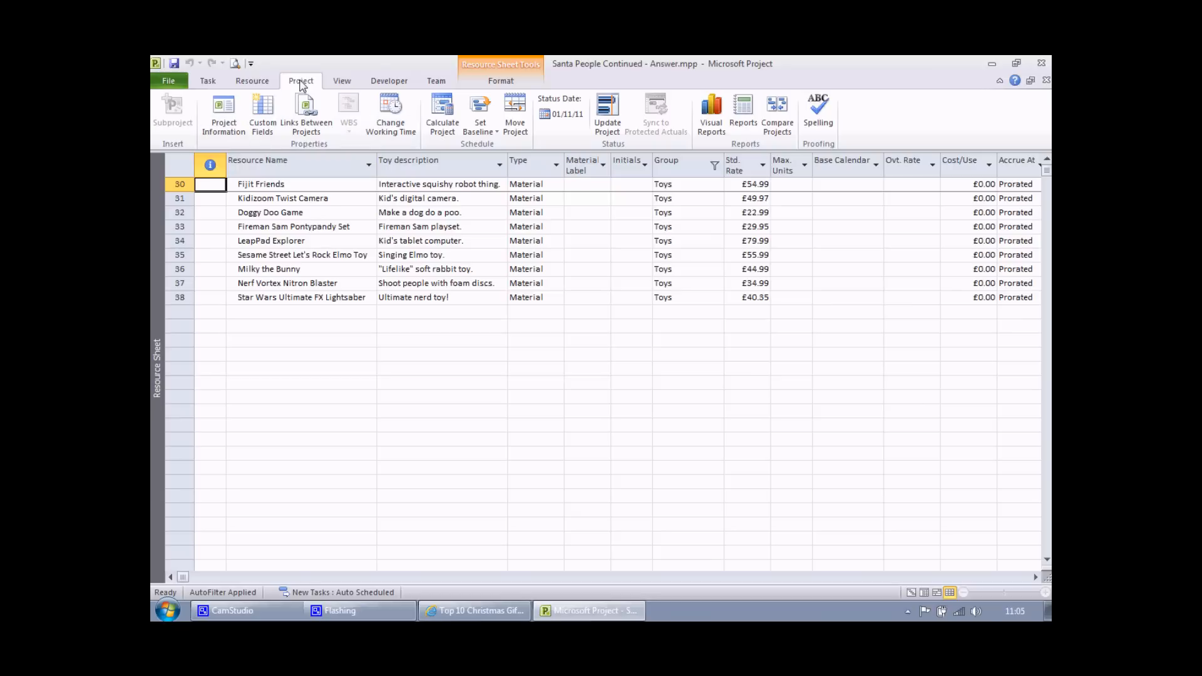
- Reopen the custom field definitions and rename the resource field Text2 as "Supplier"
left_click(265, 113)
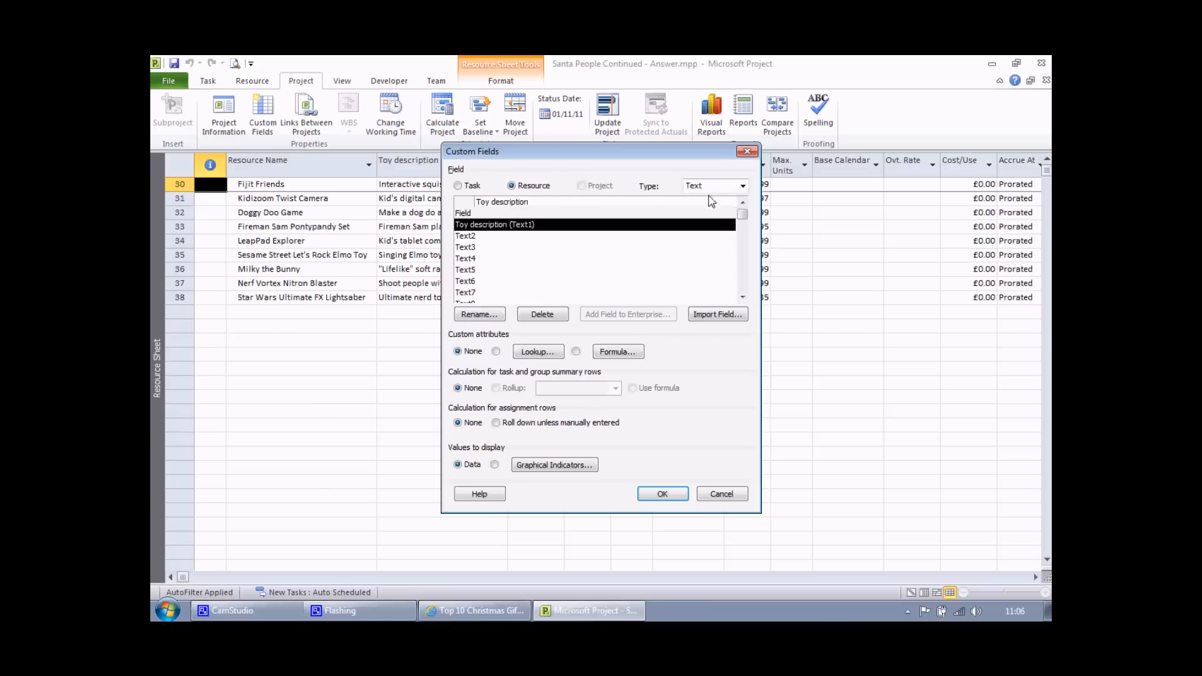
left_click(487, 237)
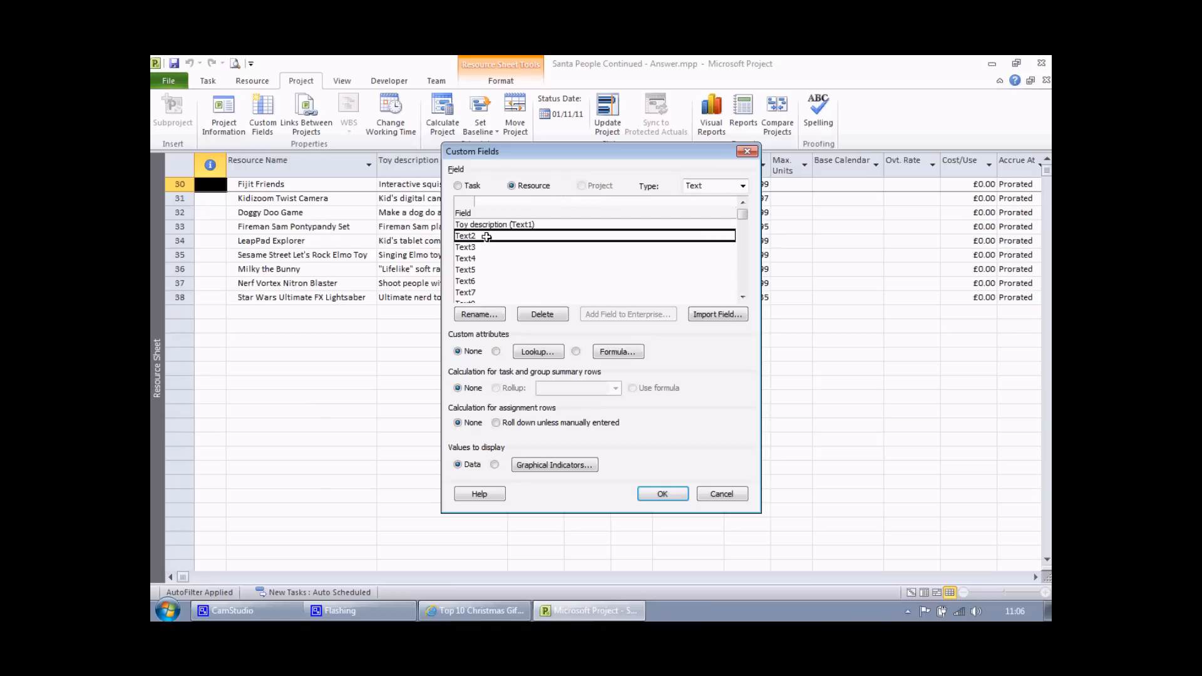
left_click(473, 318)
type("Supplier")
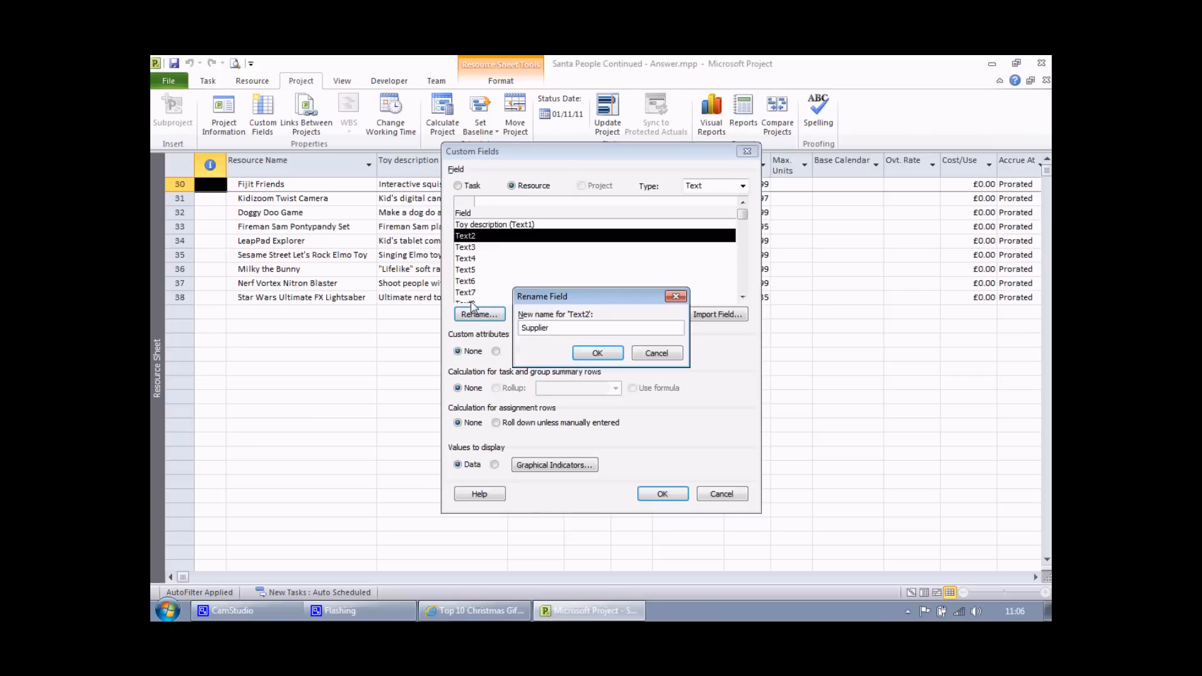
key("Return")
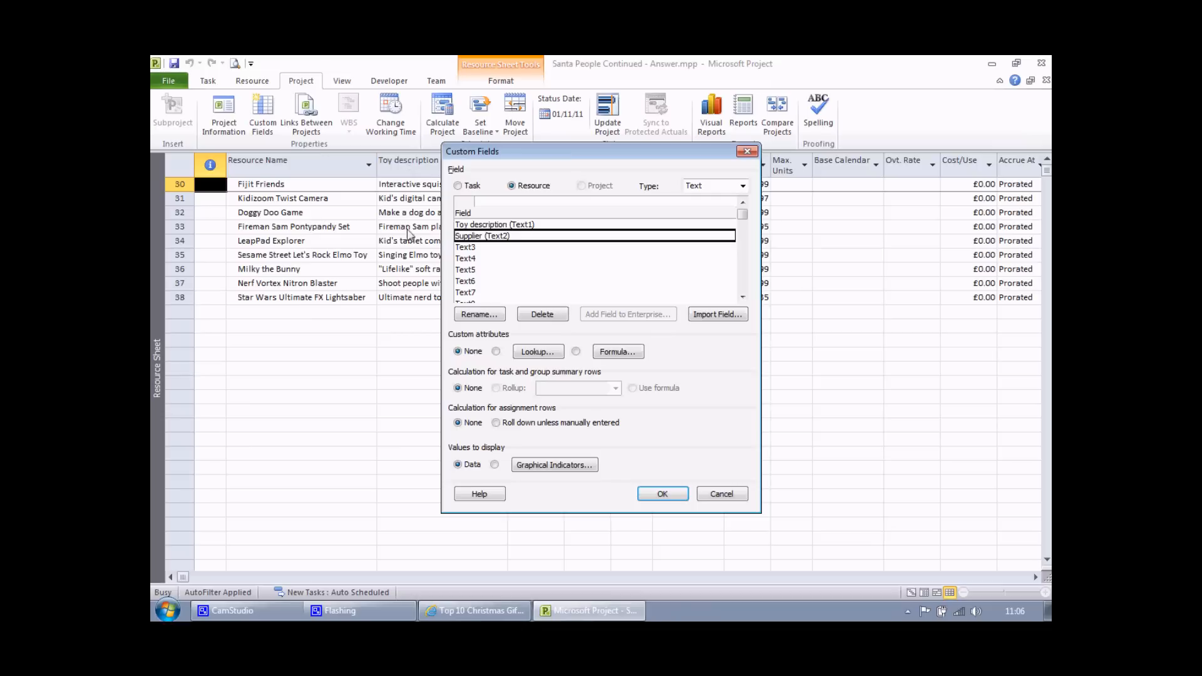
- Create a lookup table for the Supplier field with the values Toys R Us, Tesco, Argos, John Lewis and Amazon
left_click(558, 355)
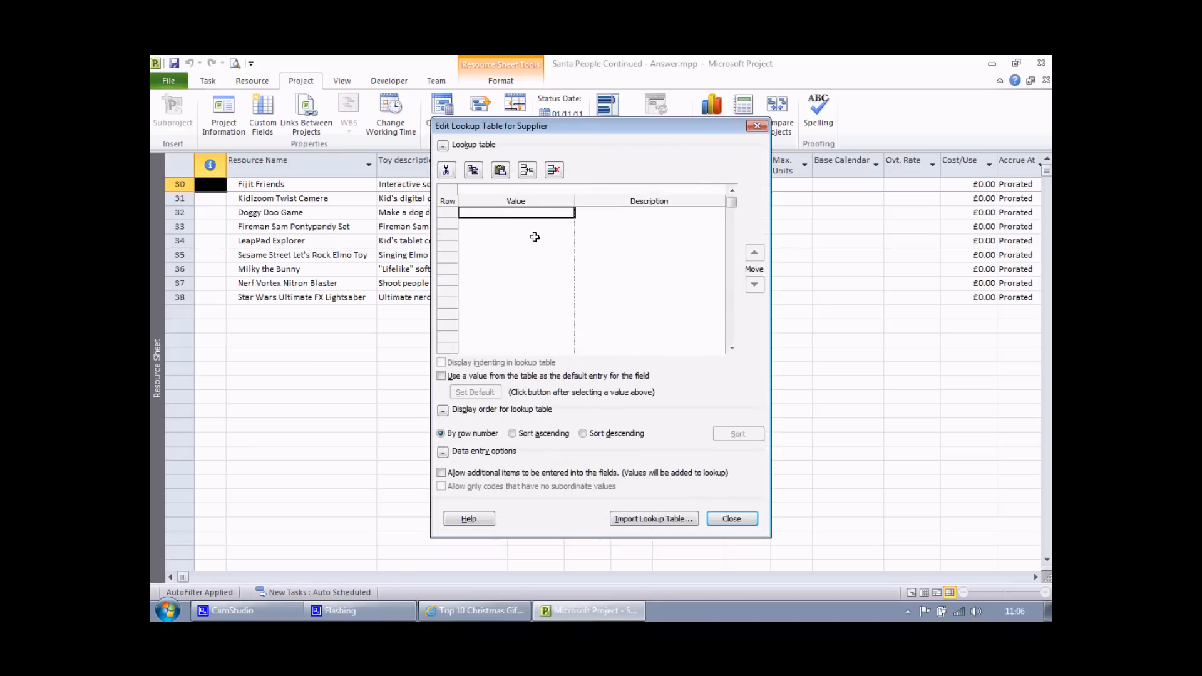
type("Toys R Us")
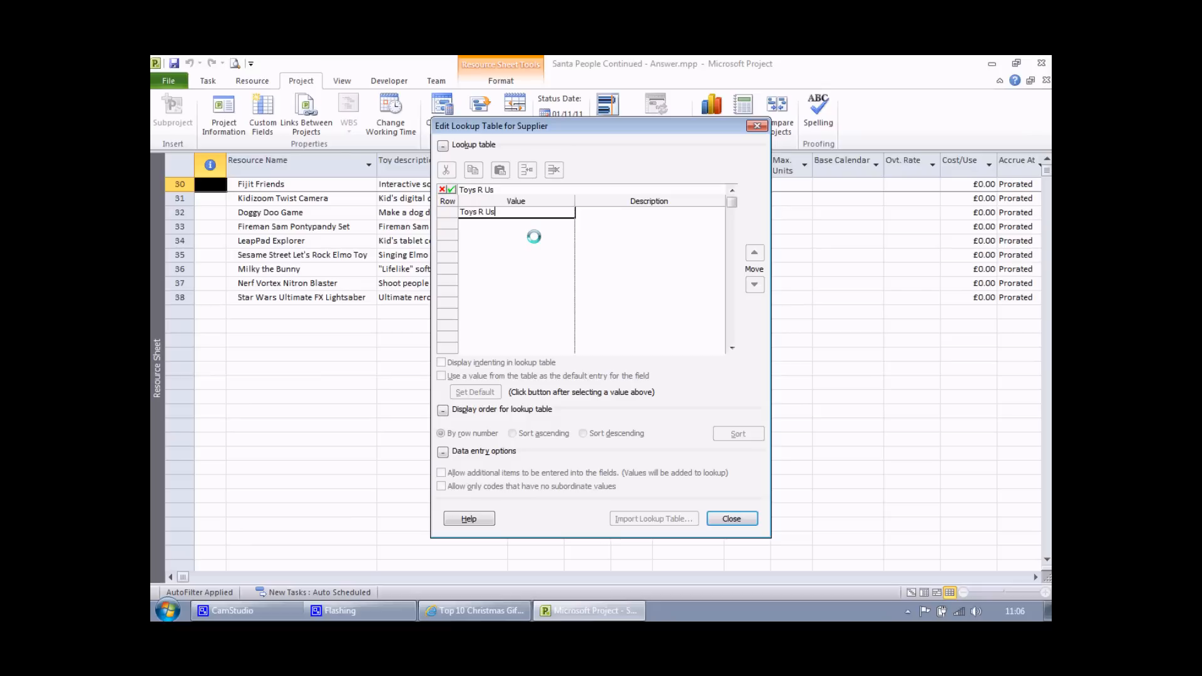
key("Return")
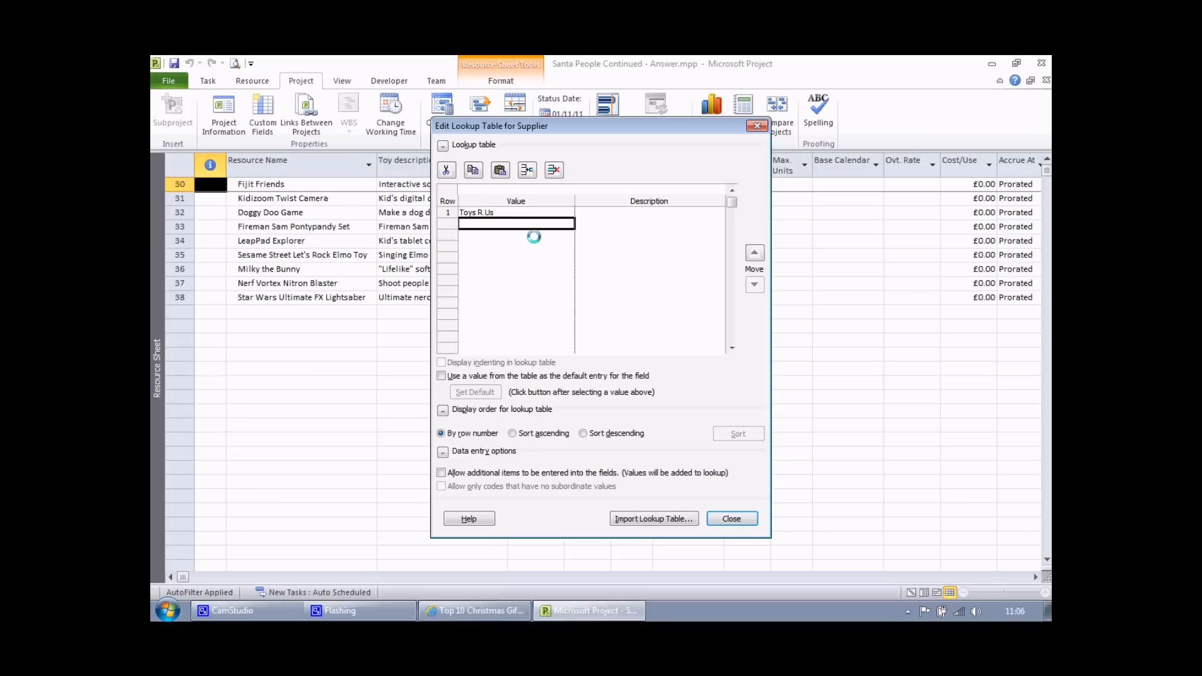
type("Tesco")
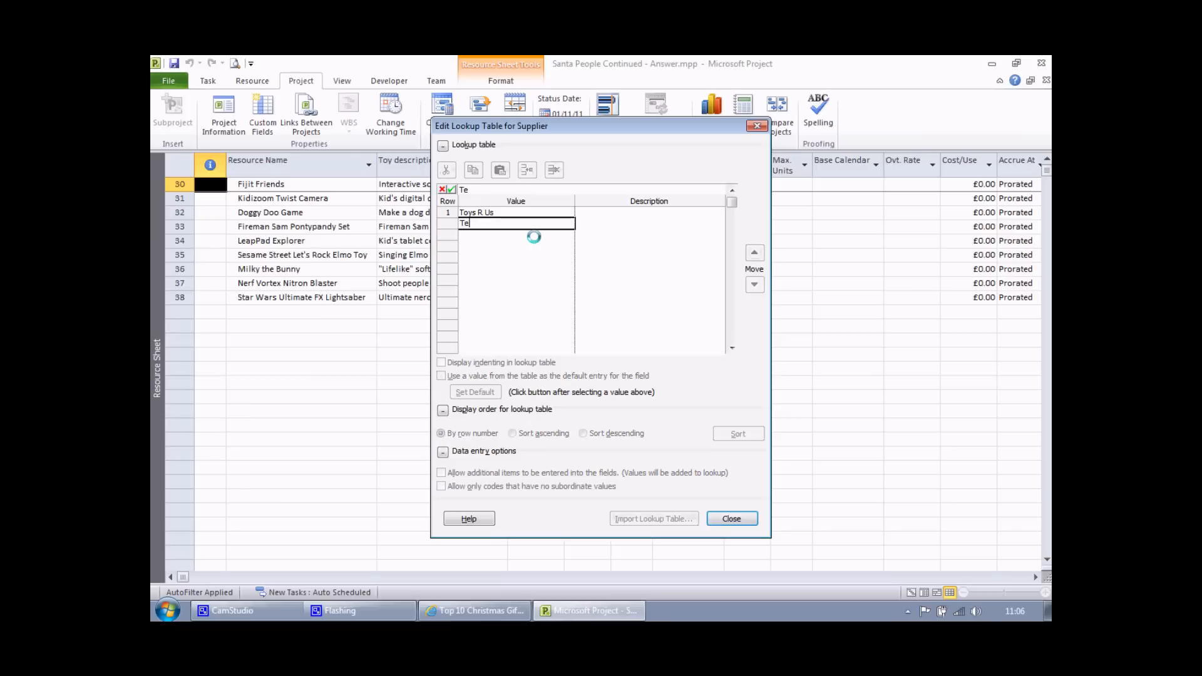
key("Return")
type("Argos")
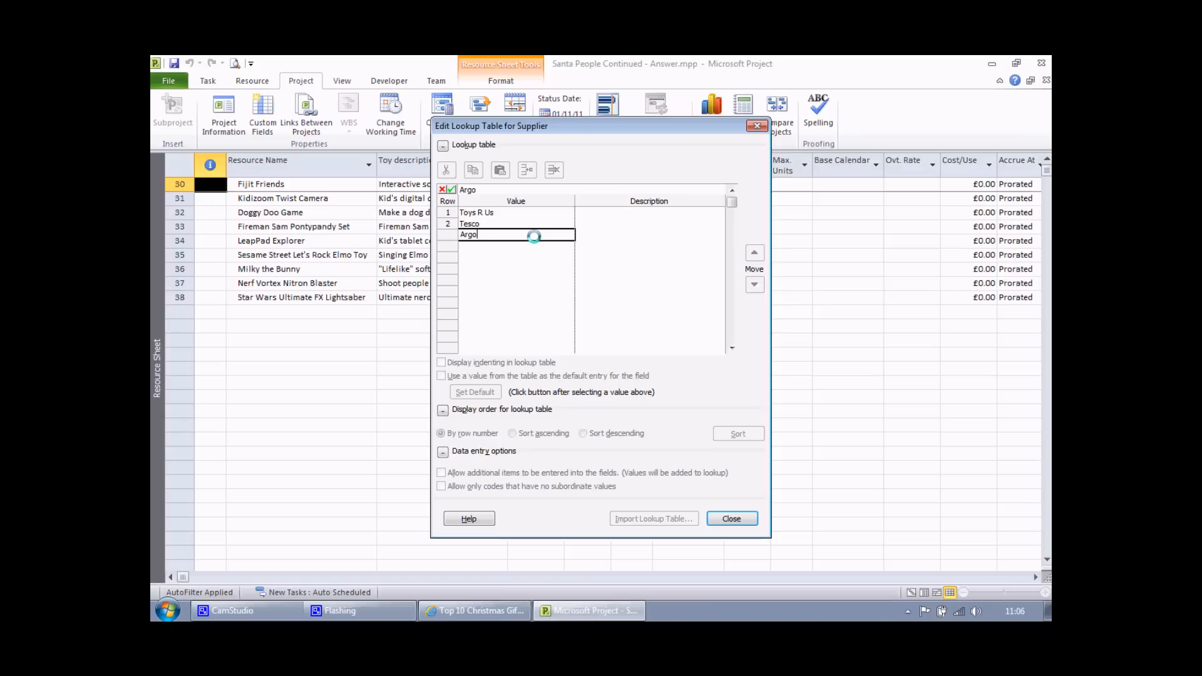
key("Return")
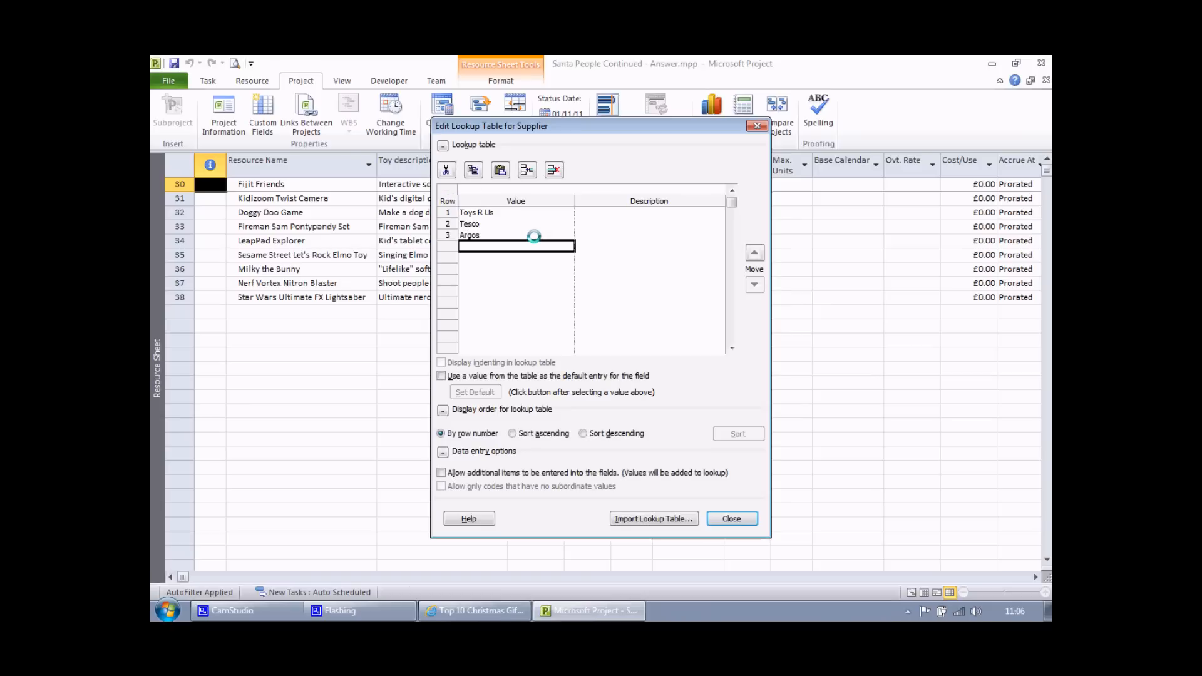
type("John Lewis")
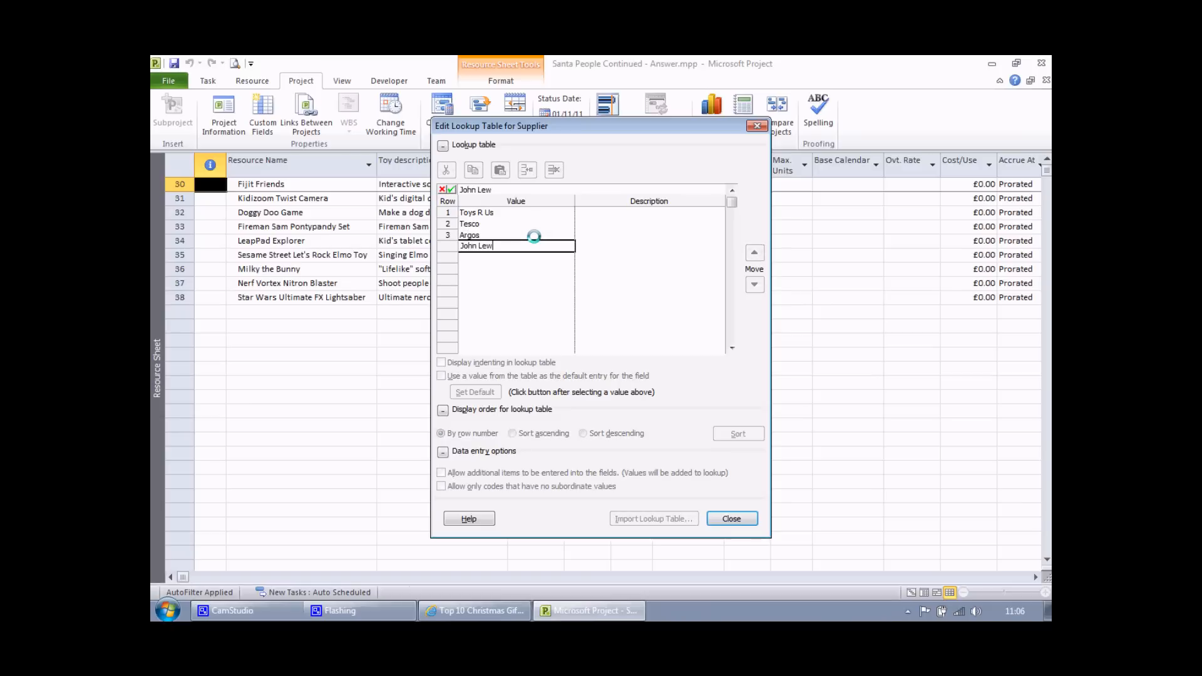
key("Return")
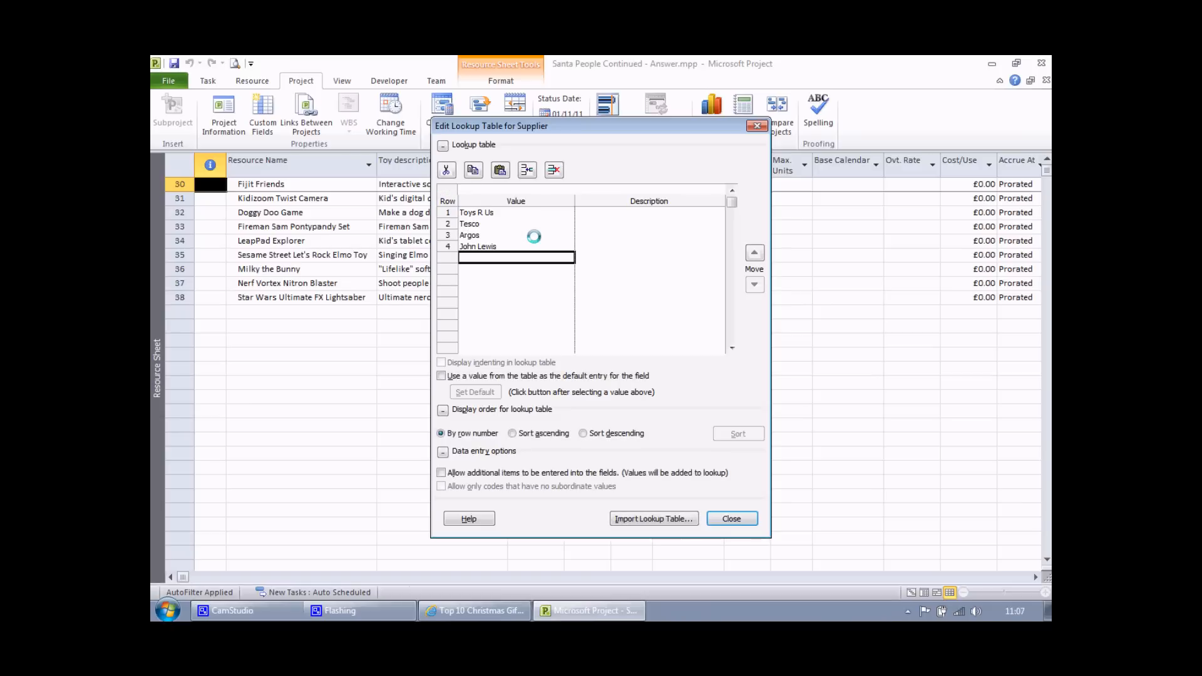
type("Amazon")
key("Return")
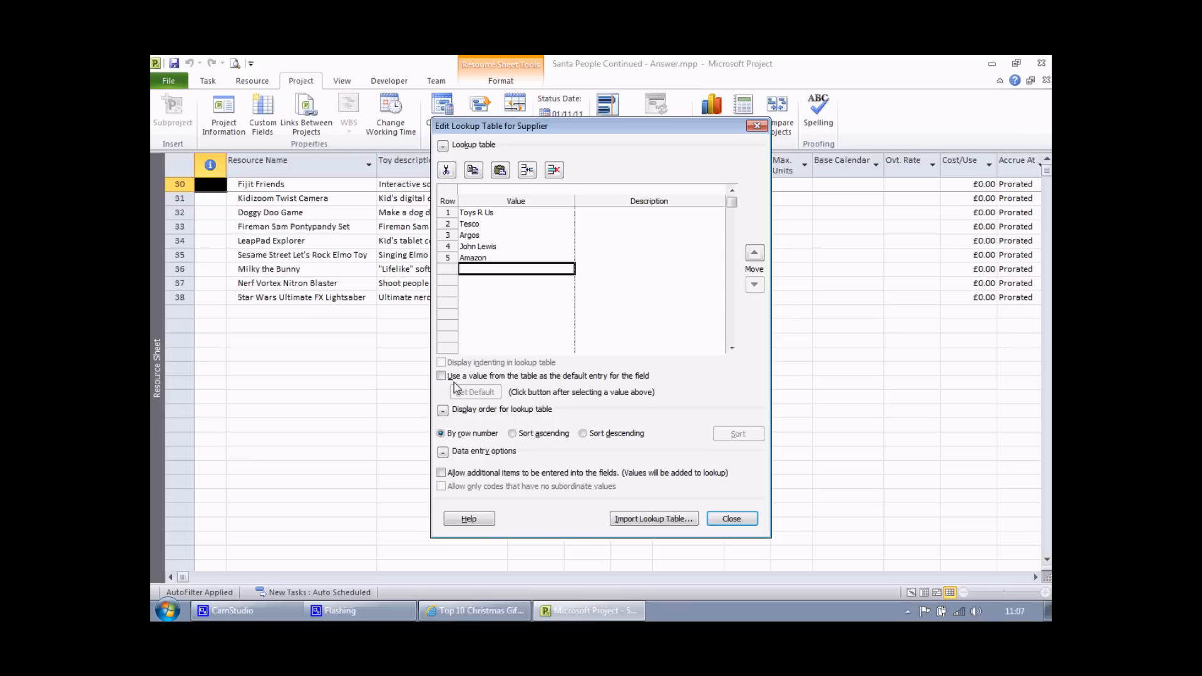
- Enable a default entry from the Supplier lookup table and set Toys R Us as that default
left_click(482, 213)
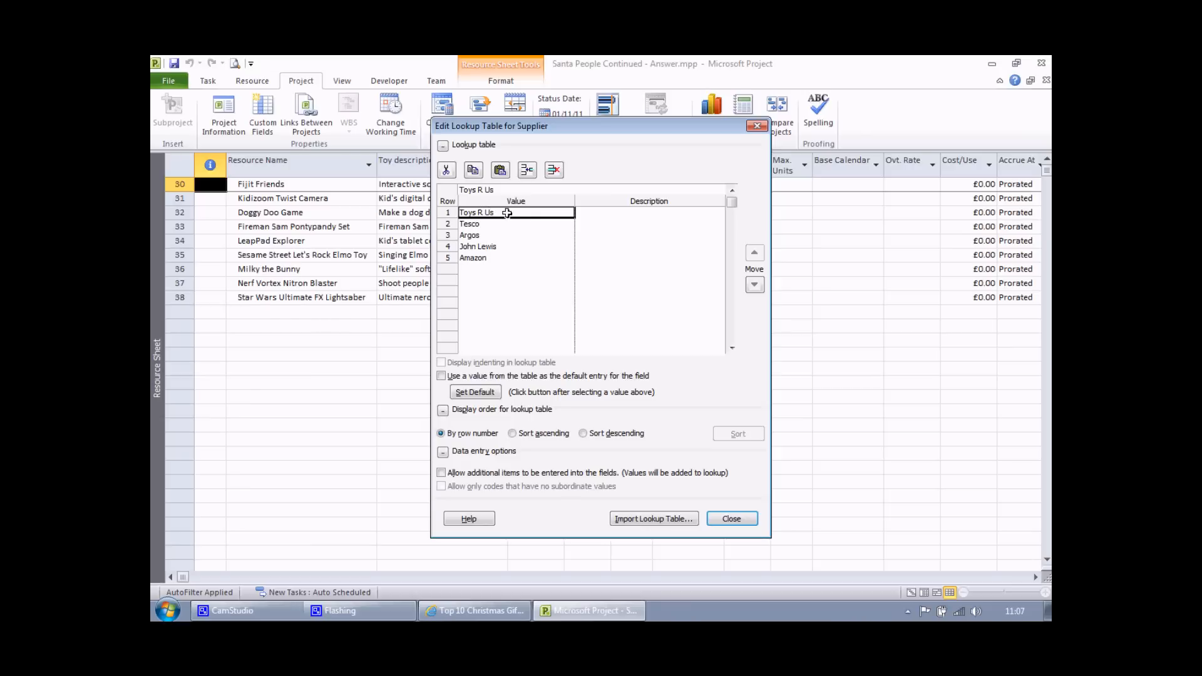
left_click(441, 378)
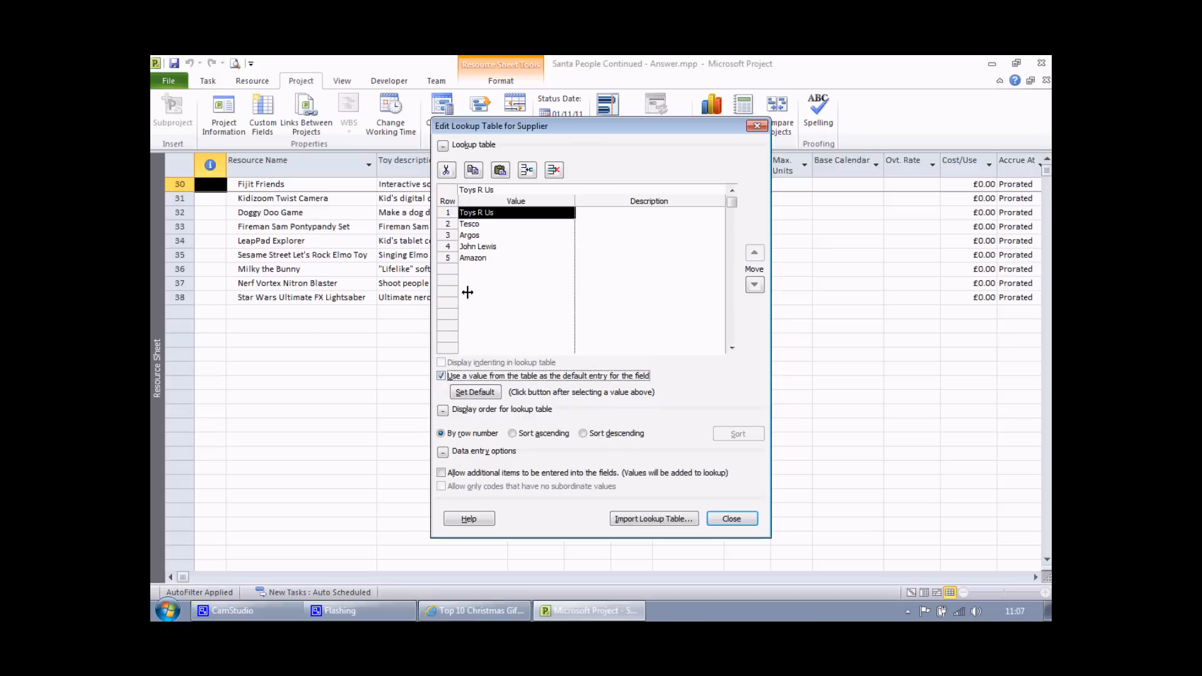
left_click(503, 213)
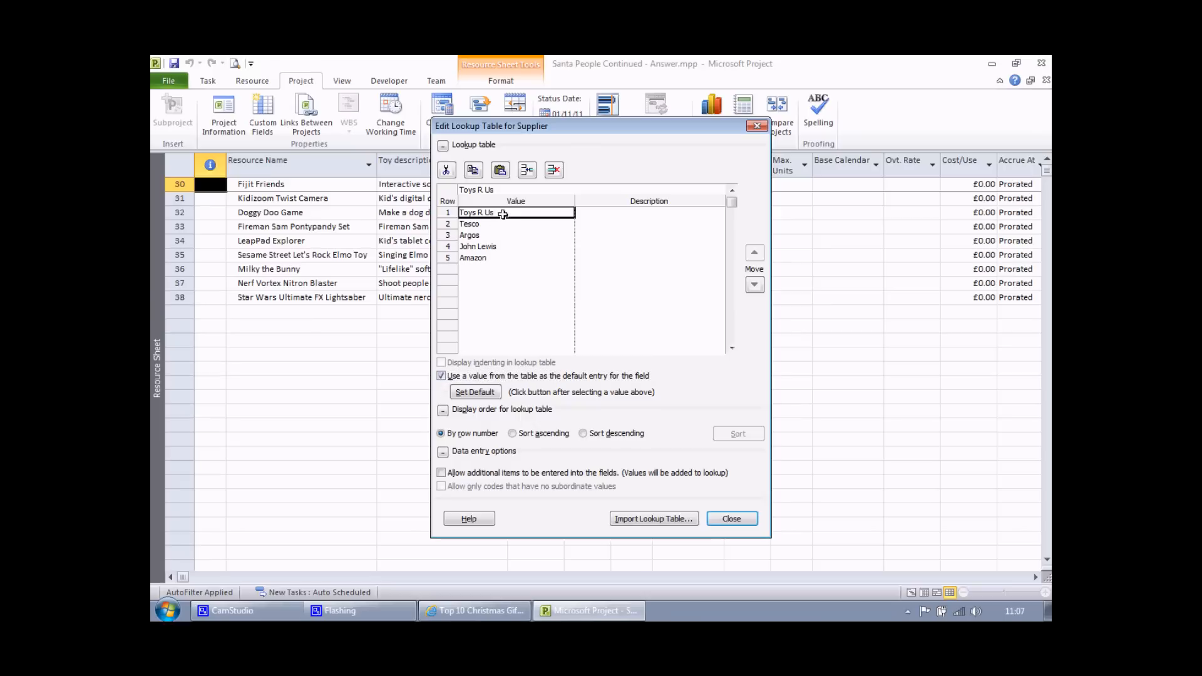
left_click(476, 395)
left_click(488, 225)
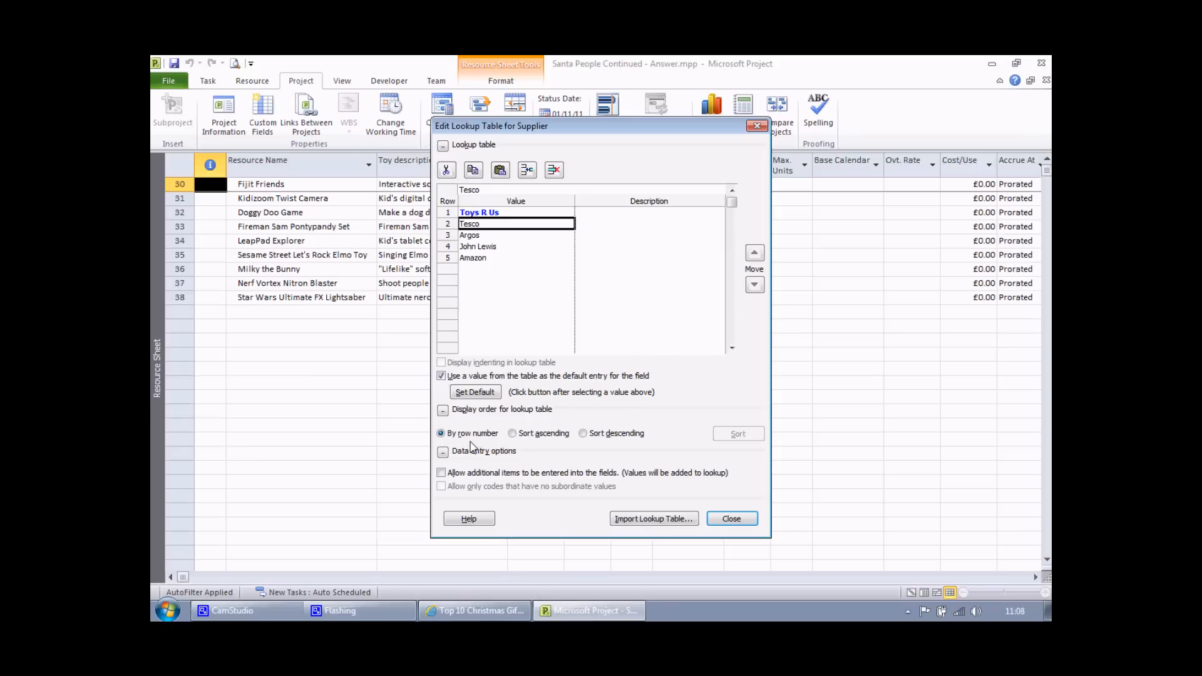
- Sort the Supplier lookup values in ascending order and accept the lookup table and custom field settings
left_click(512, 434)
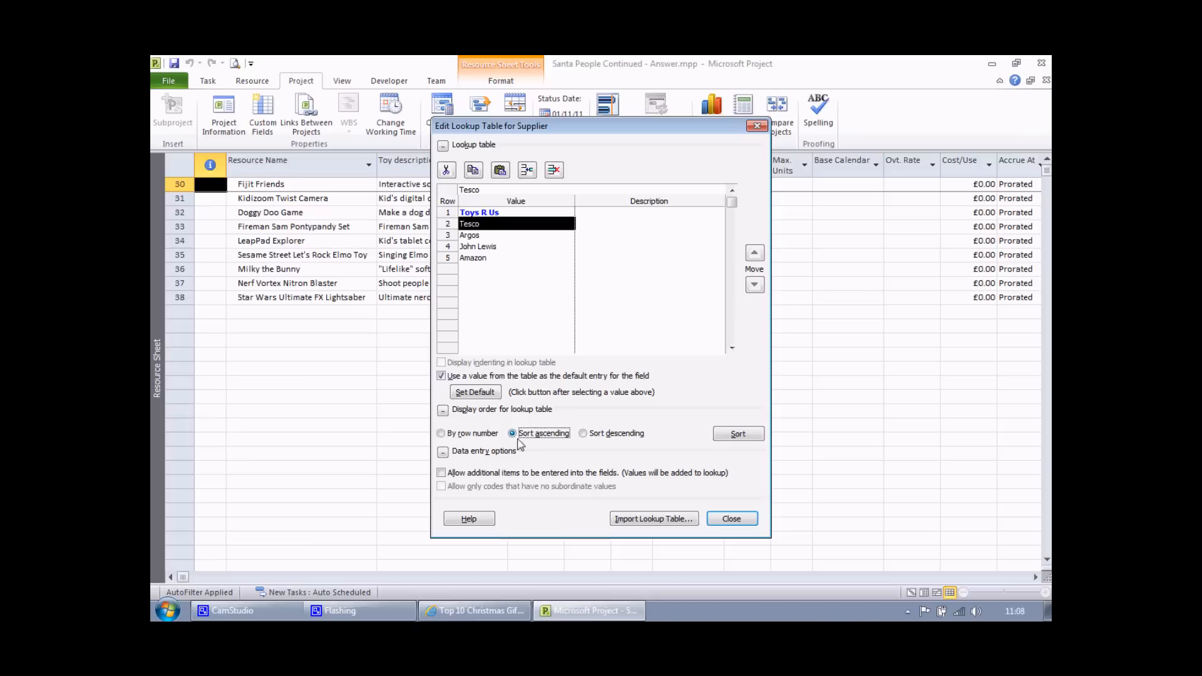
left_click(739, 436)
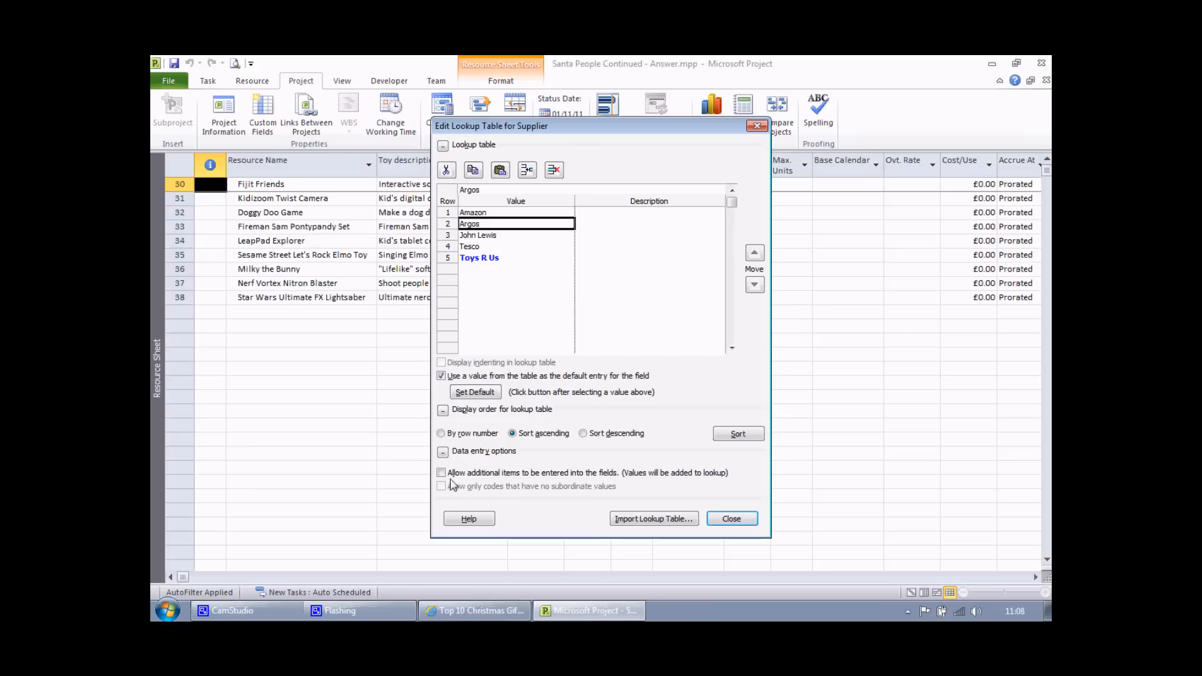
left_click(732, 520)
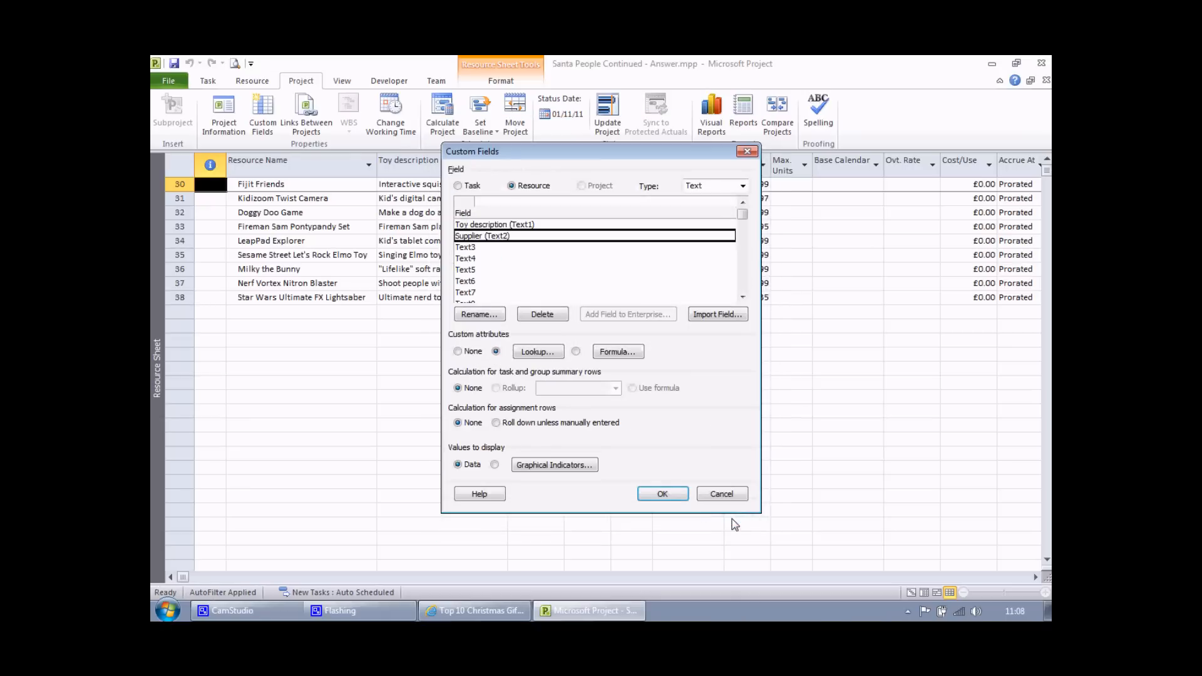
left_click(663, 495)
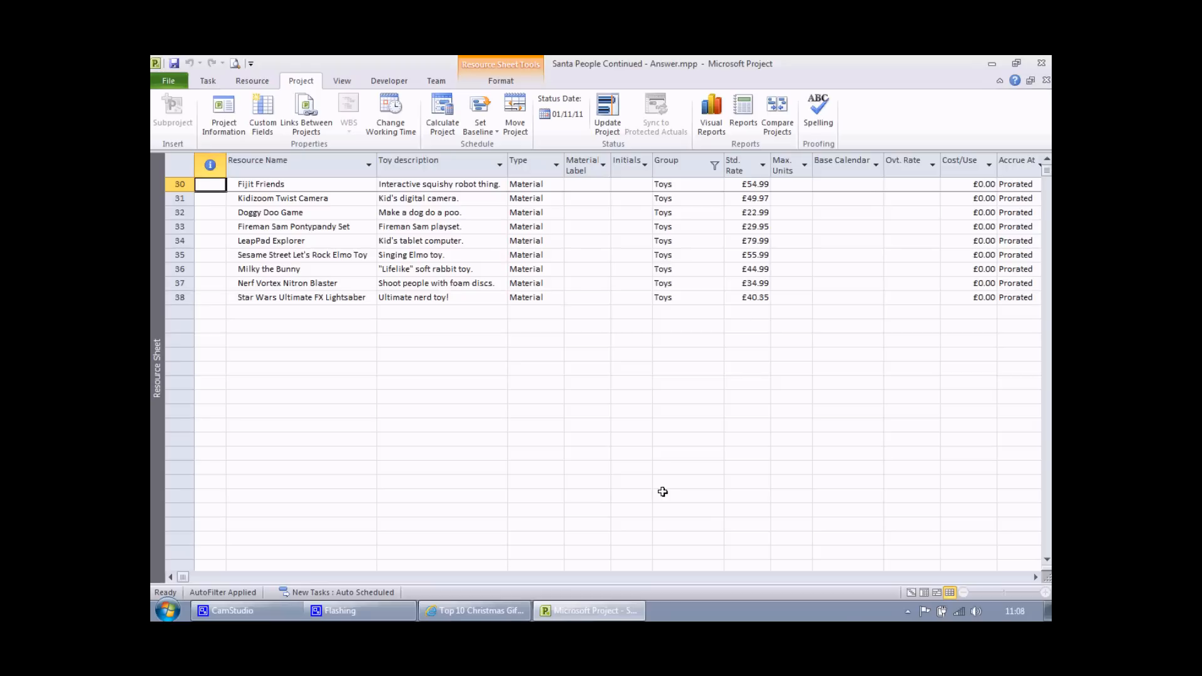
- Insert the Supplier (Text2) column before the Type column in the resource sheet
right_click(523, 160)
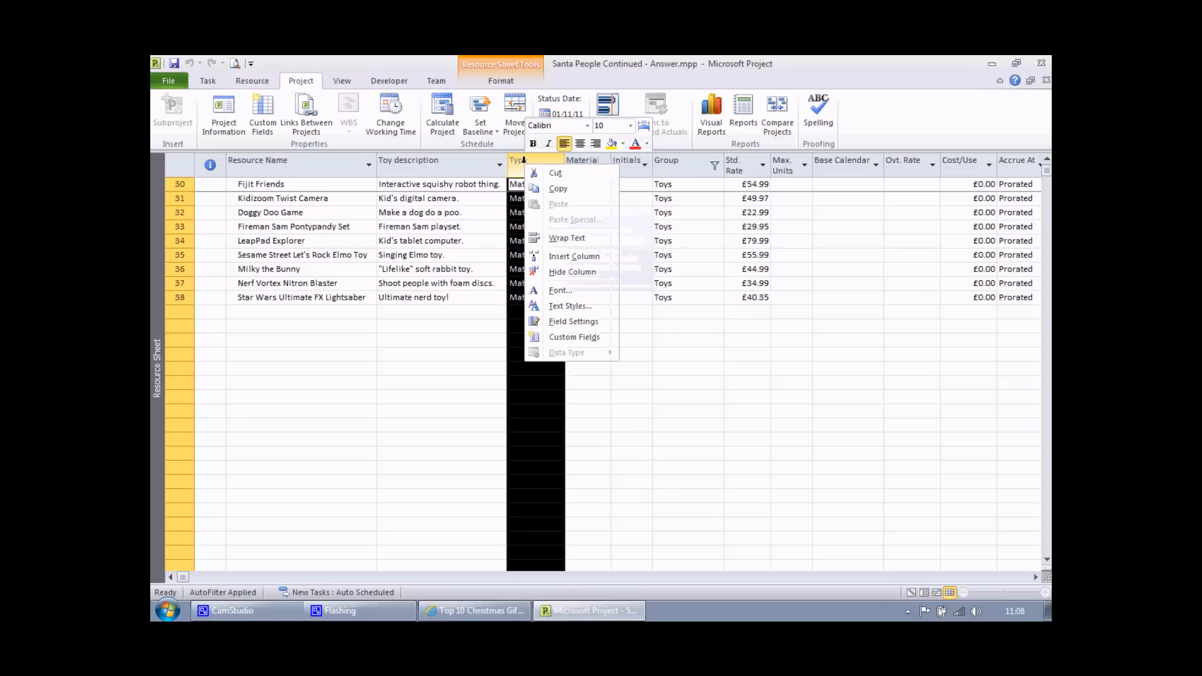
left_click(577, 257)
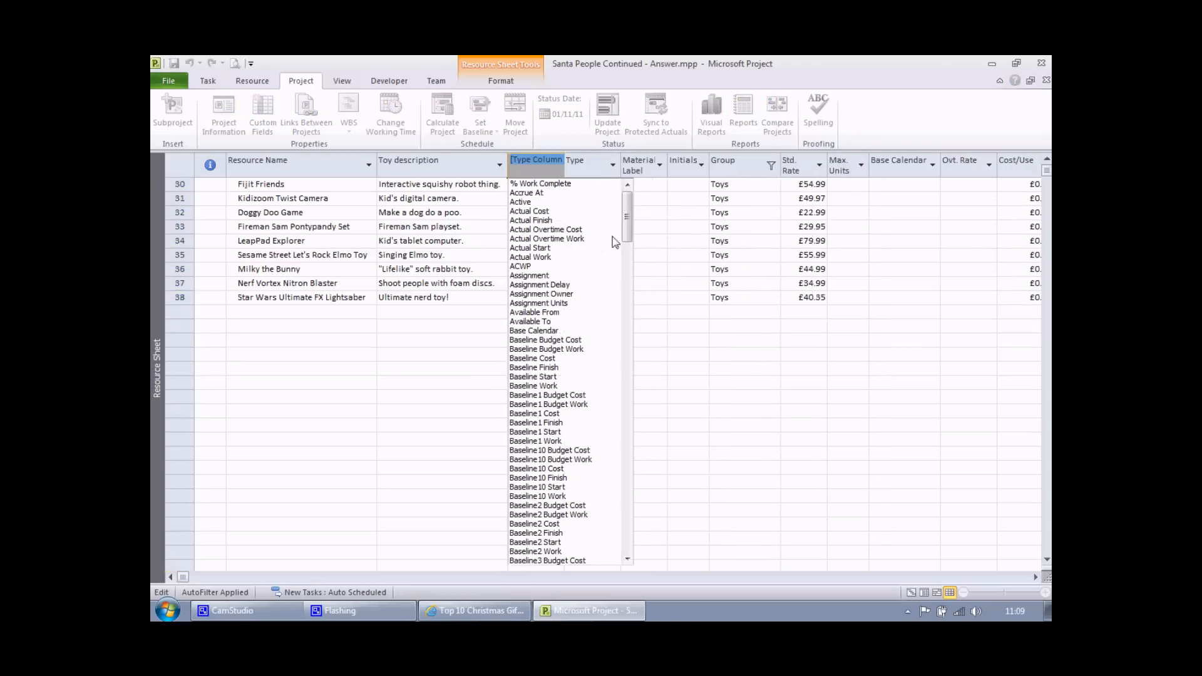
left_click_drag(628, 218, 624, 487)
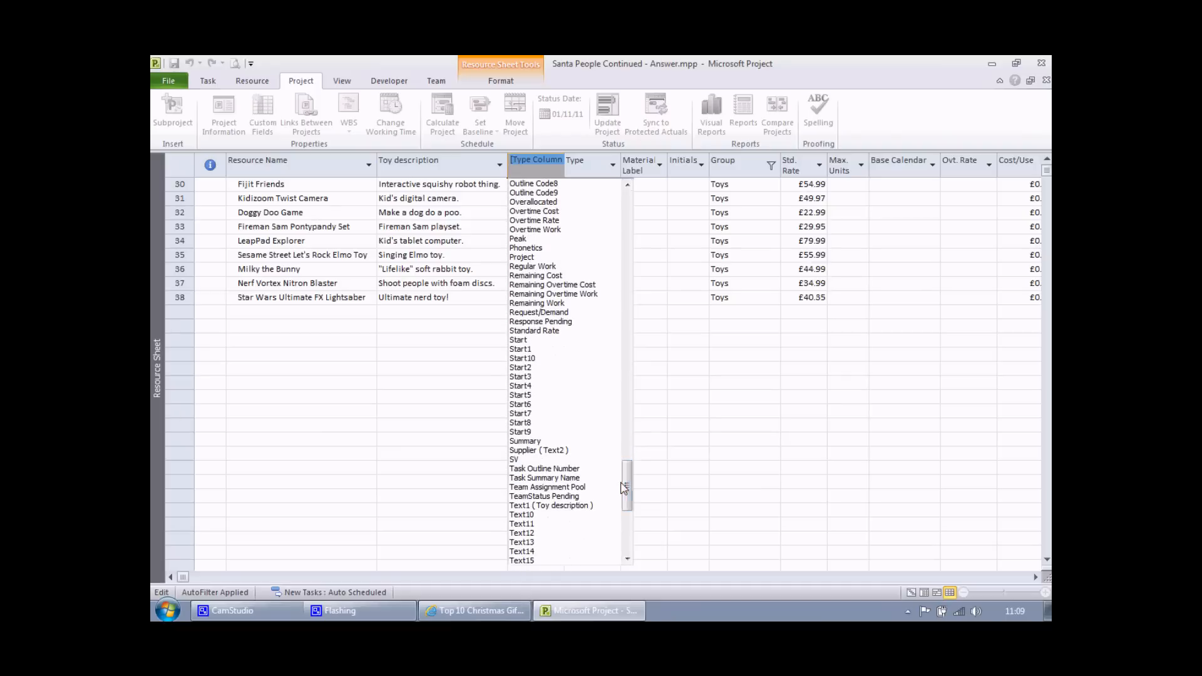
left_click_drag(627, 486, 627, 504)
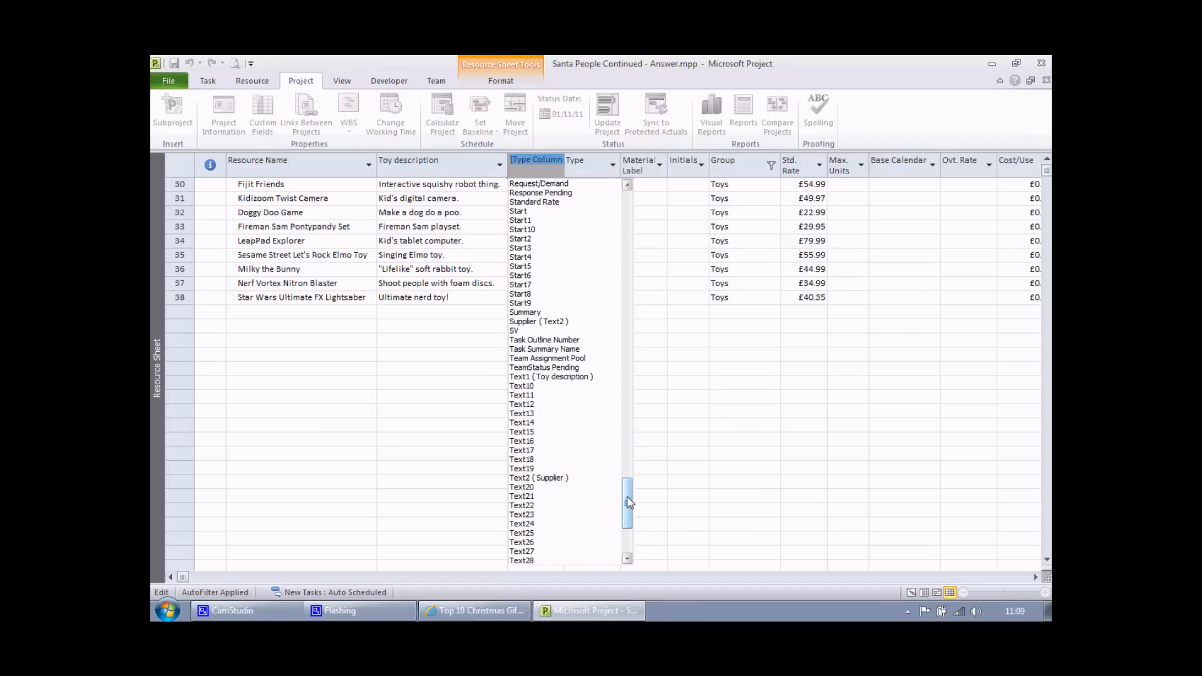
left_click(551, 478)
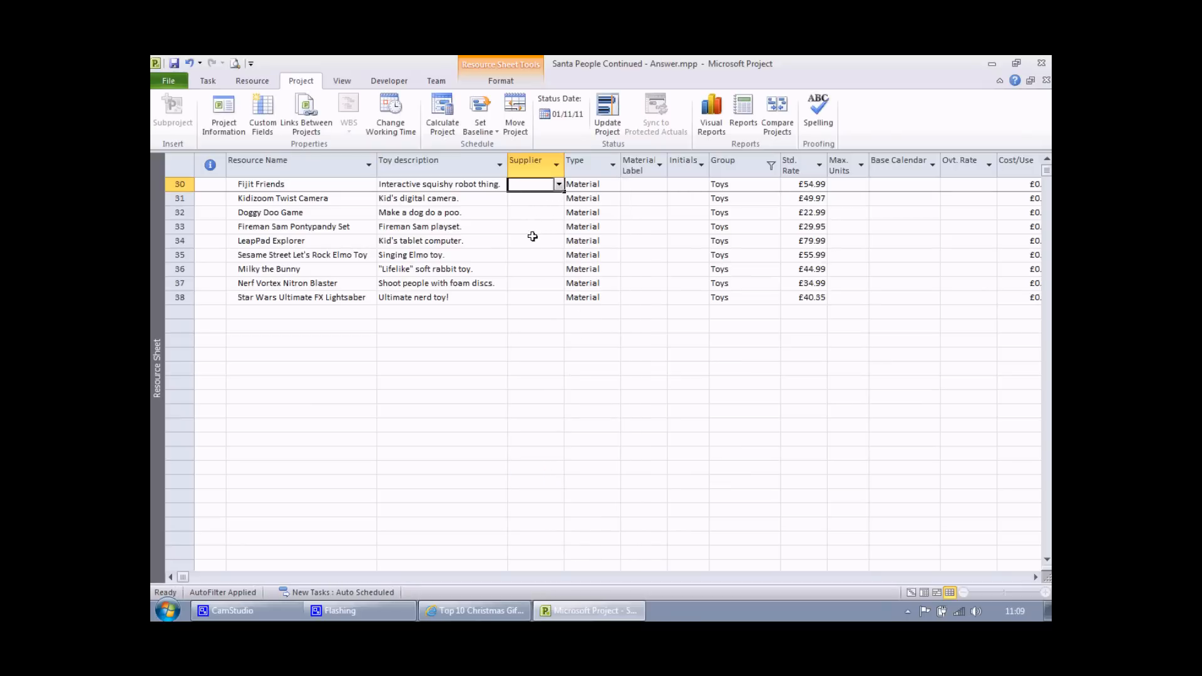
- Choose Toys R Us as the supplier of Fijit Friends and Amazon as the supplier of Doggy Doo Game
left_click(558, 185)
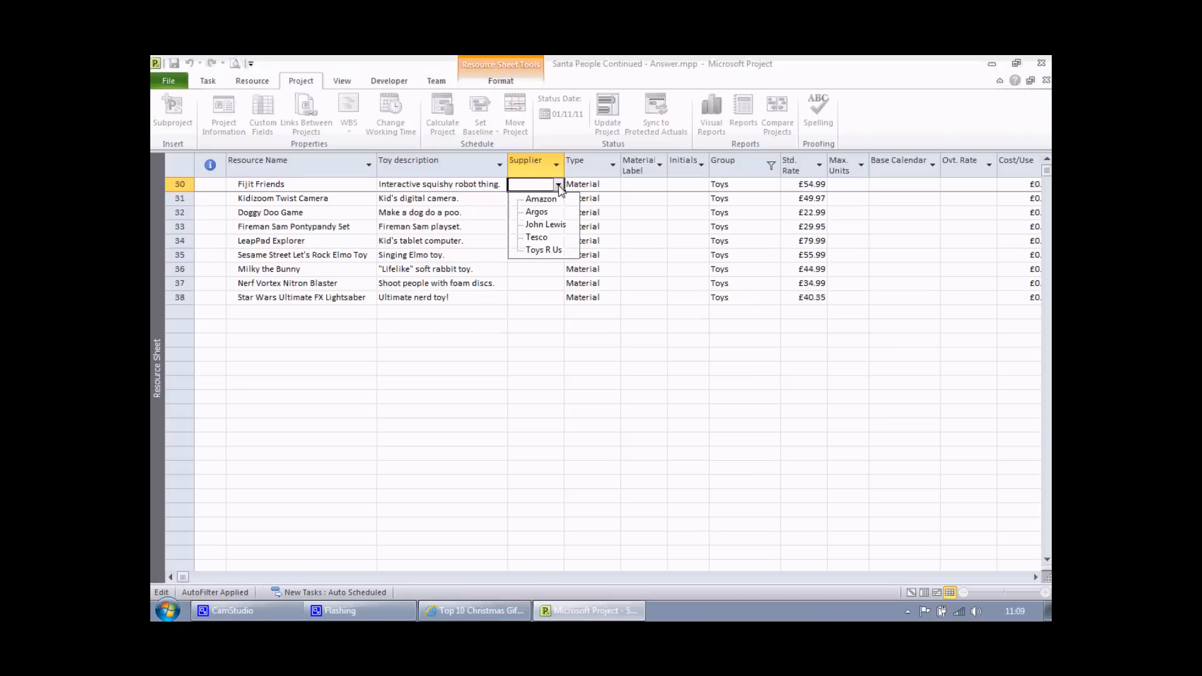
left_click(543, 250)
left_click(552, 214)
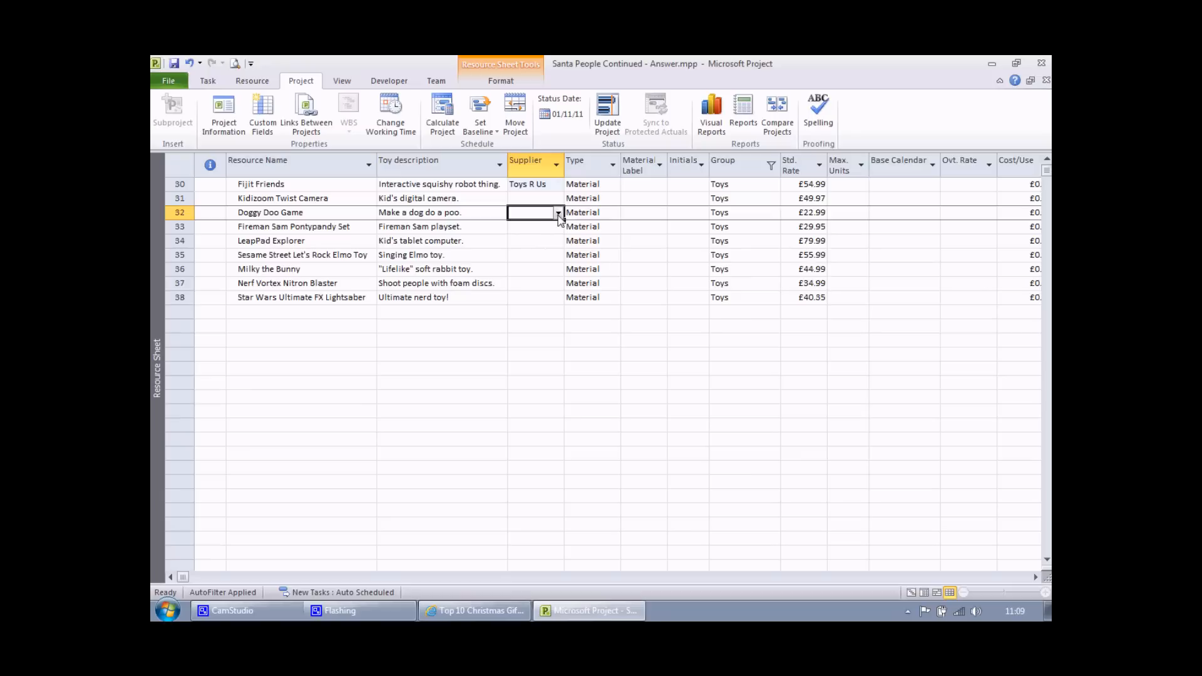
left_click(558, 213)
left_click(542, 227)
- Add a new resource named Lego below the toy list, leaving one blank row after Star Wars Ultimate FX Lightsaber
left_click(346, 327)
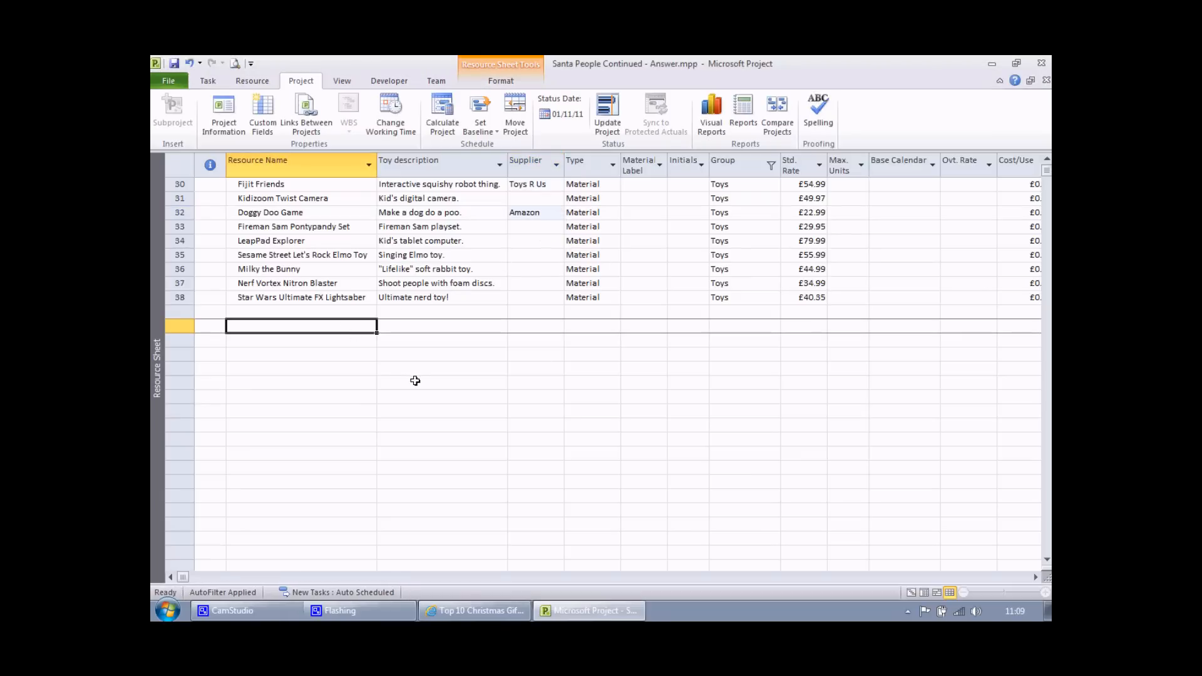
type("Leg")
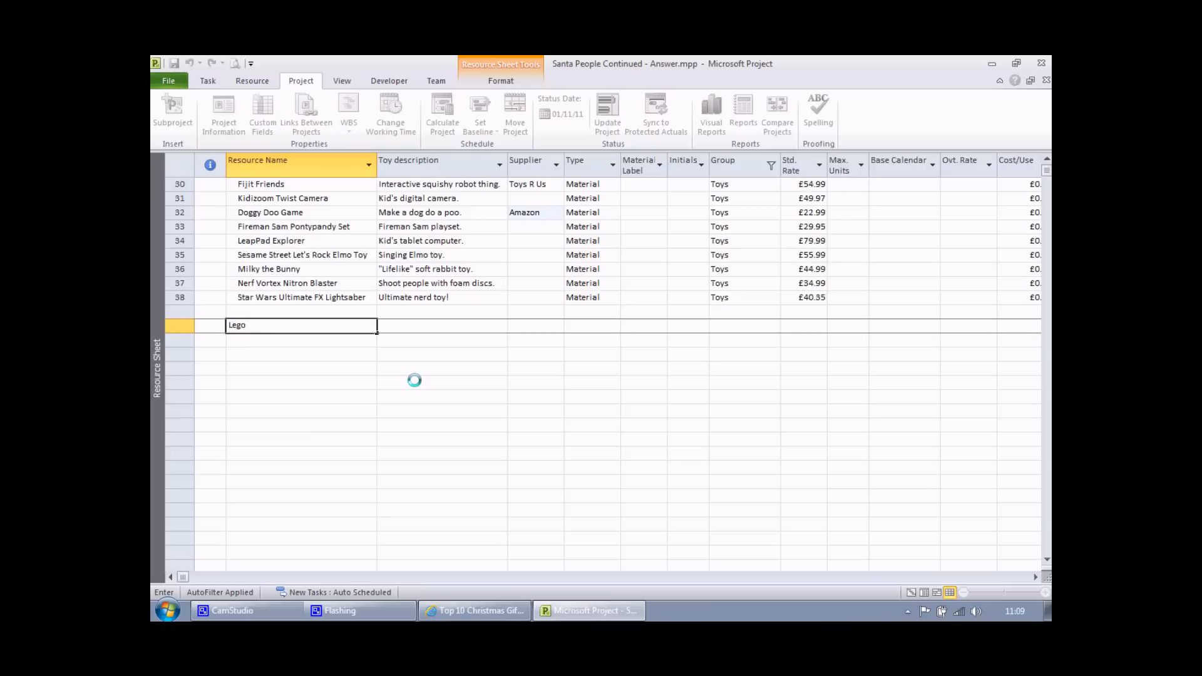
type("o")
key("Tab")
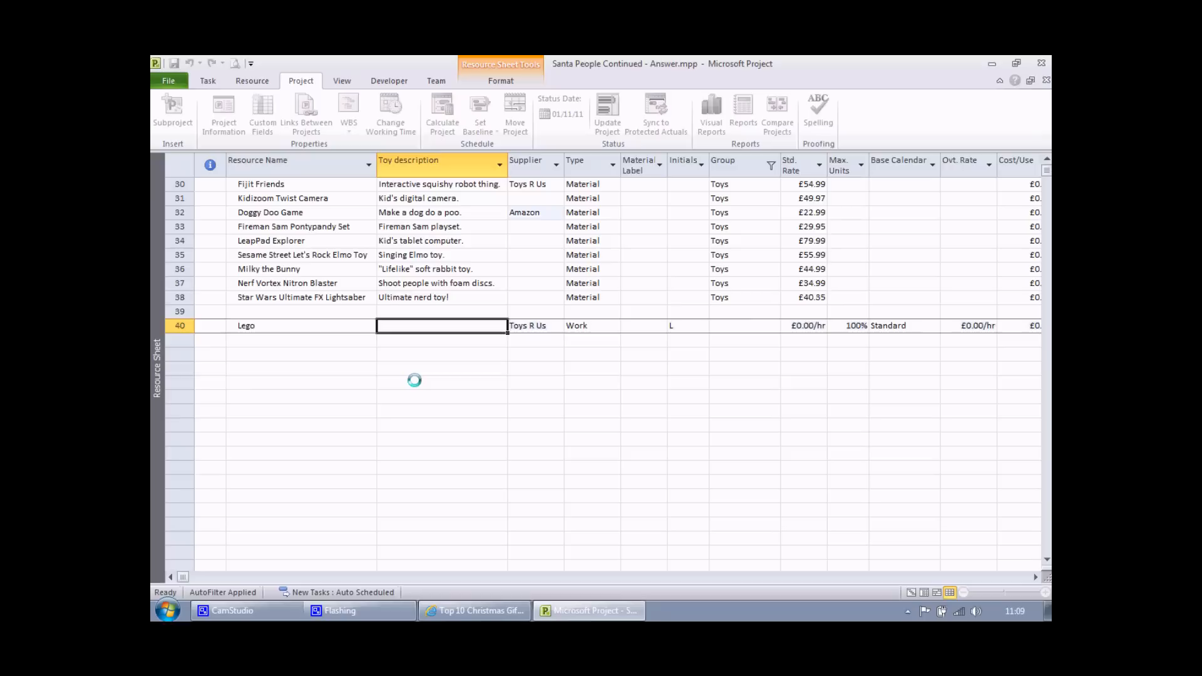